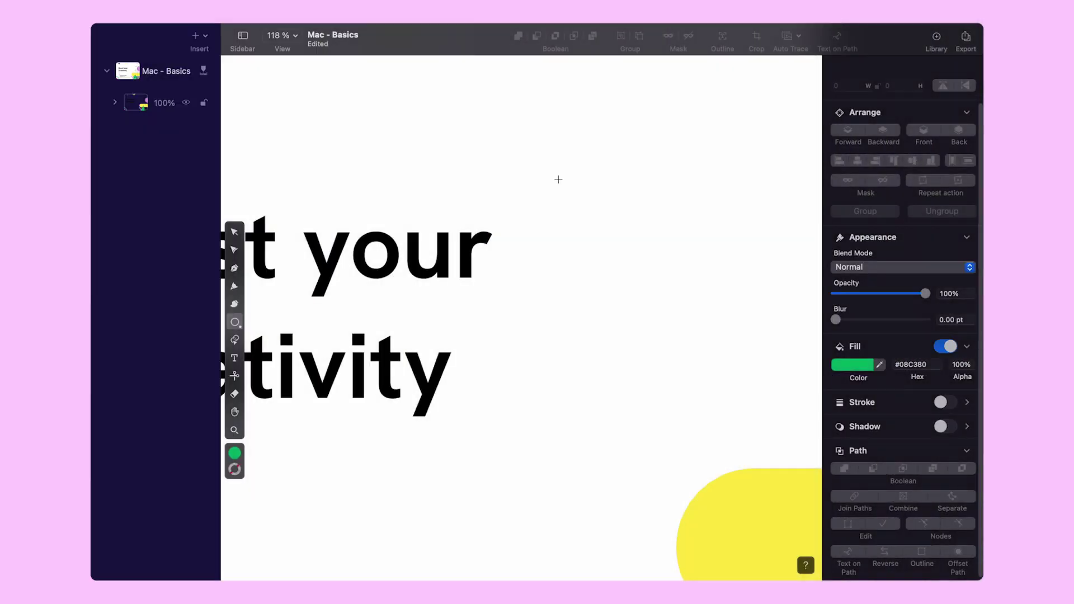
Zoom the canvas from 57% to about 118% around the 'Boost your Creativity' heading
{"action": "left_click_drag", "start_coordinate": [554, 162], "coordinate": [644, 332]}
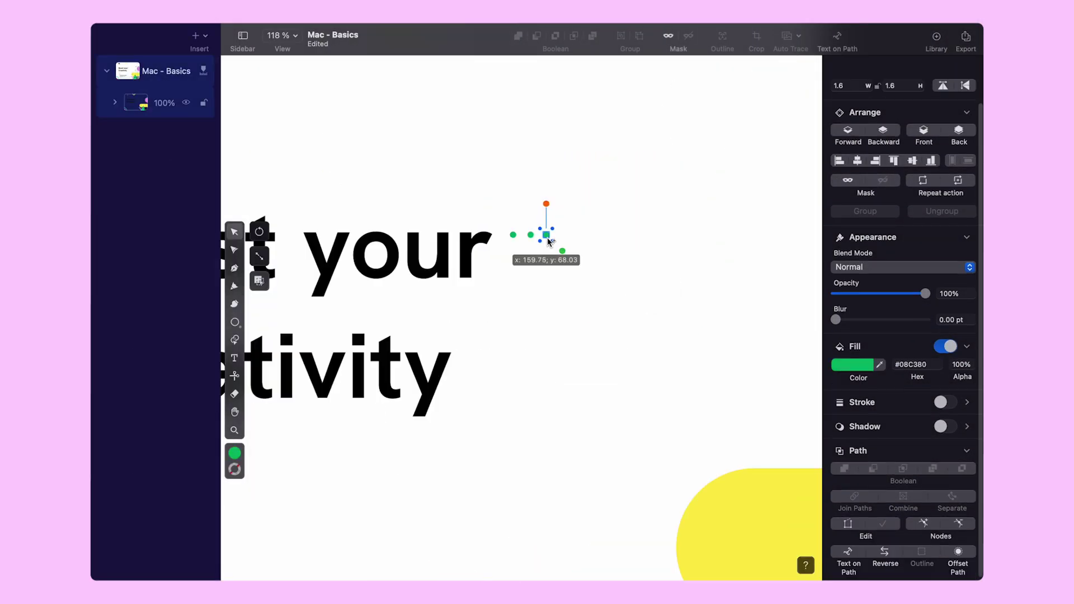
{"action": "left_click_drag", "start_coordinate": [549, 241], "coordinate": [567, 245]}
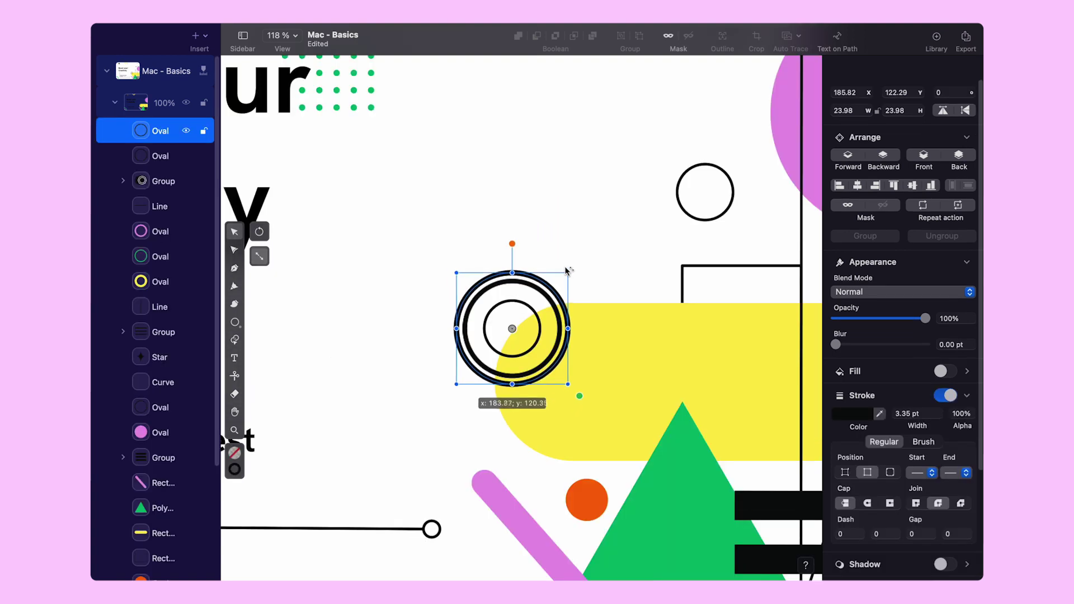
{"action": "left_click_drag", "start_coordinate": [569, 271], "coordinate": [576, 254]}
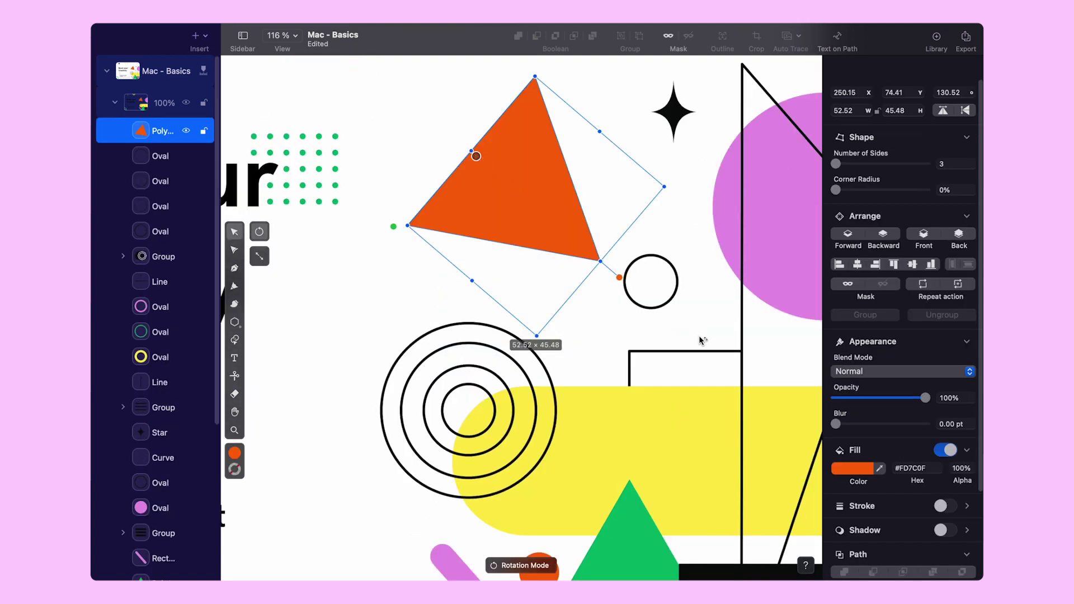
{"action": "left_click_drag", "start_coordinate": [620, 277], "coordinate": [568, 318]}
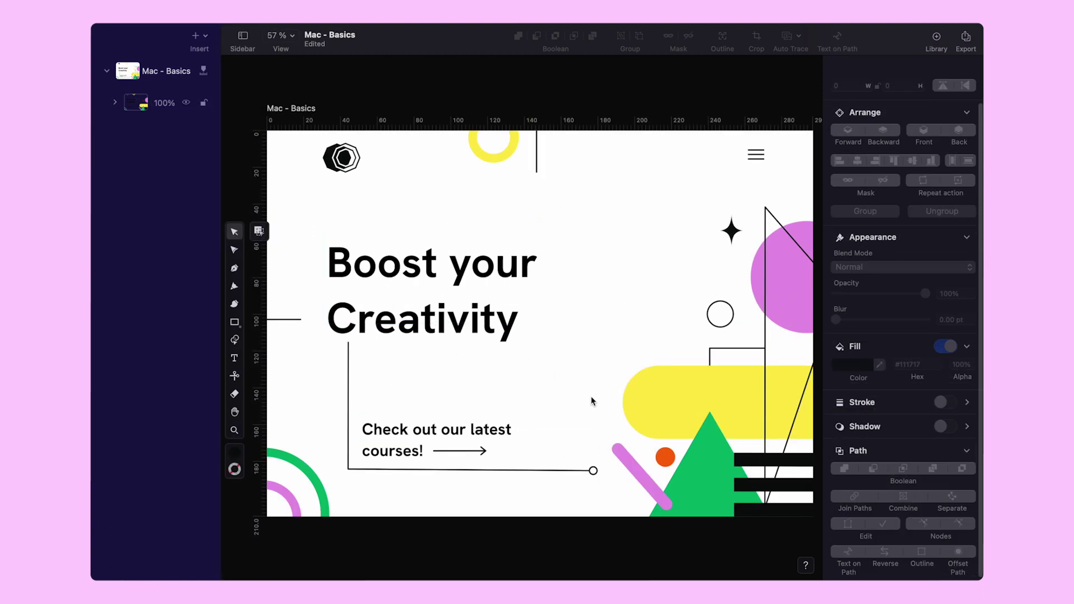
{"action": "scroll", "coordinate": [583, 395], "scroll_direction": "up", "scroll_amount": 3}
Set the fill colour for new shapes to the green Rebranding swatch
{"action": "scroll", "coordinate": [583, 173], "scroll_direction": "up", "scroll_amount": 5}
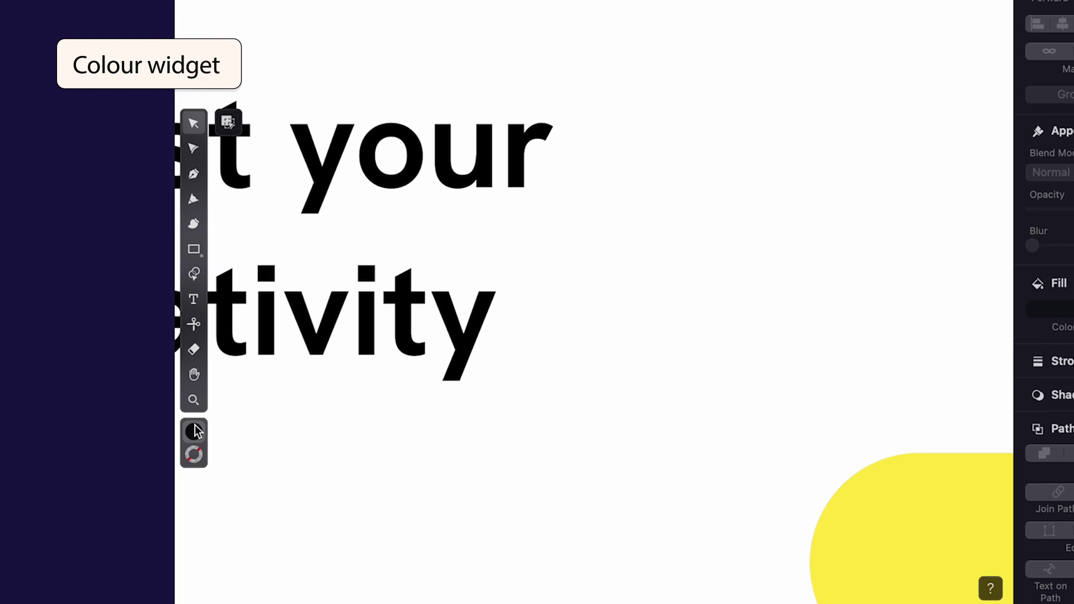
{"action": "left_click", "coordinate": [194, 431]}
{"action": "left_click", "coordinate": [309, 593]}
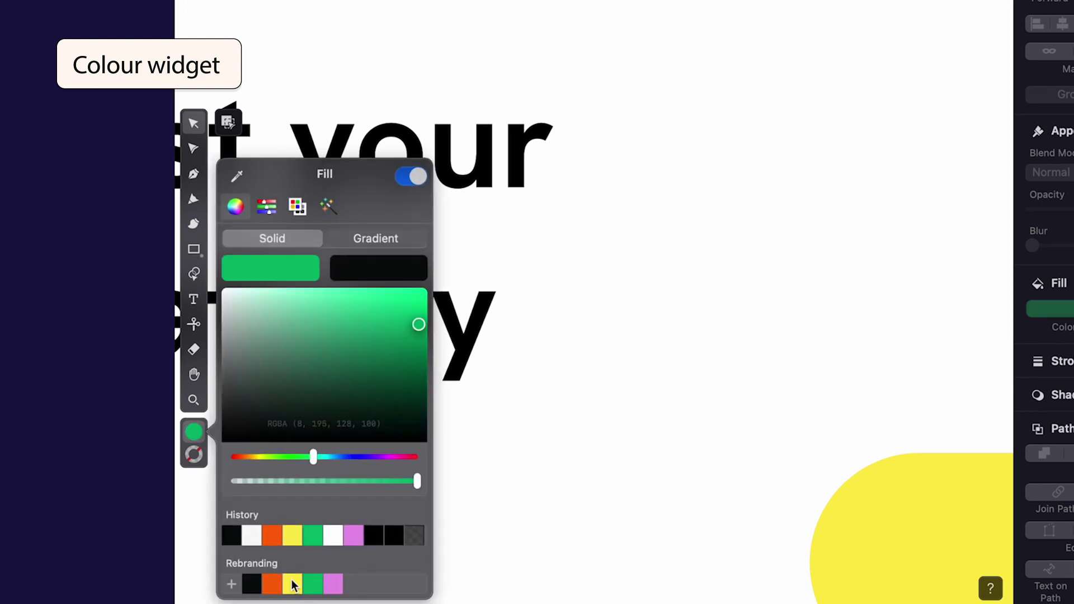
{"action": "left_click", "coordinate": [200, 423]}
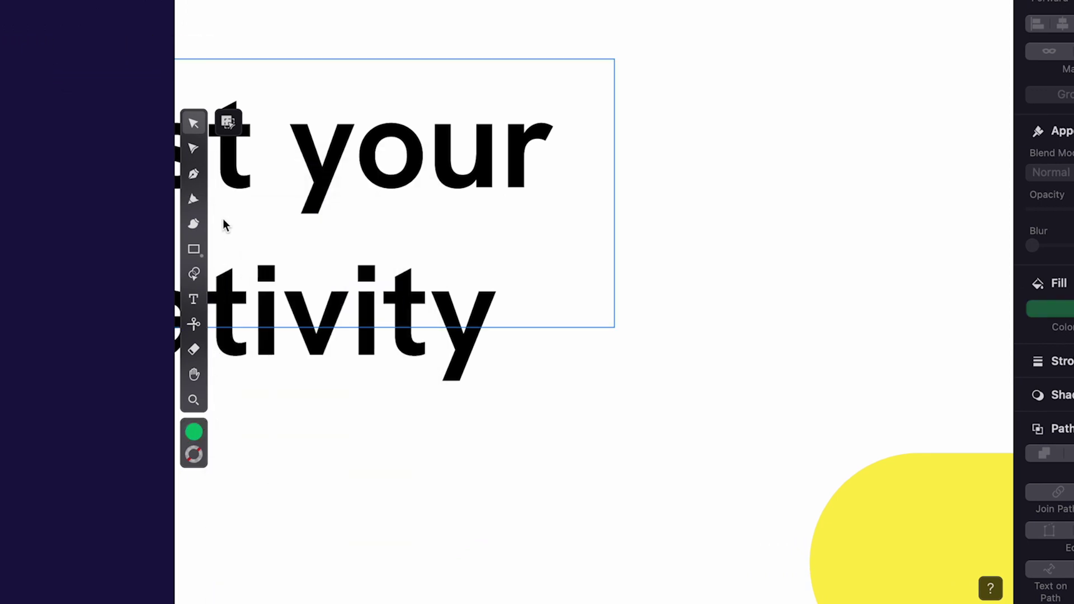
Draw a round 45.38 × 45.38 green circle beside the heading, replacing a lopsided first ellipse
{"action": "left_click", "coordinate": [193, 249]}
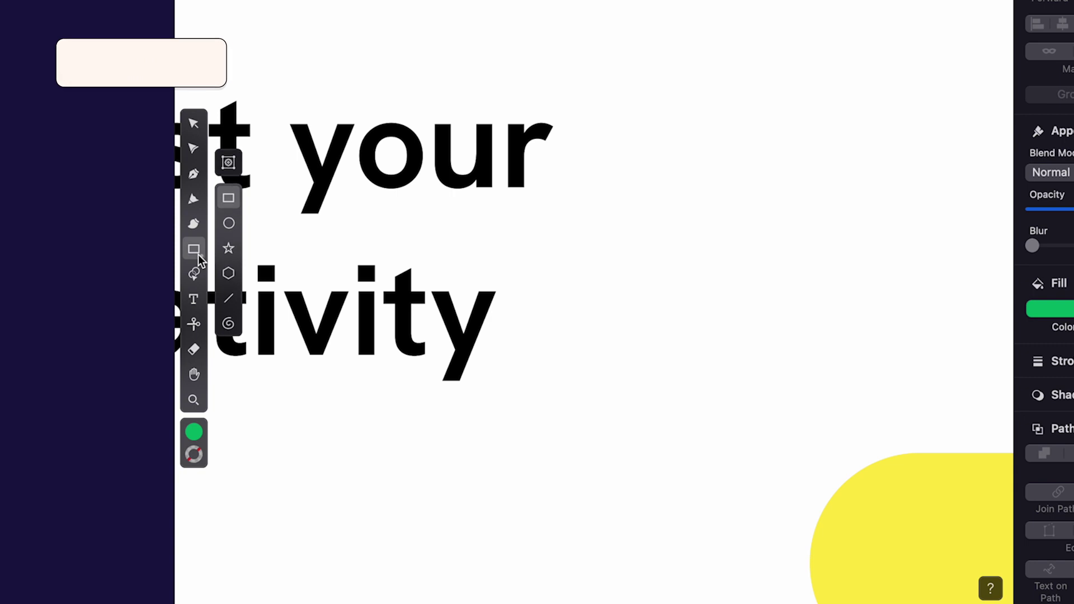
{"action": "left_click", "coordinate": [228, 228]}
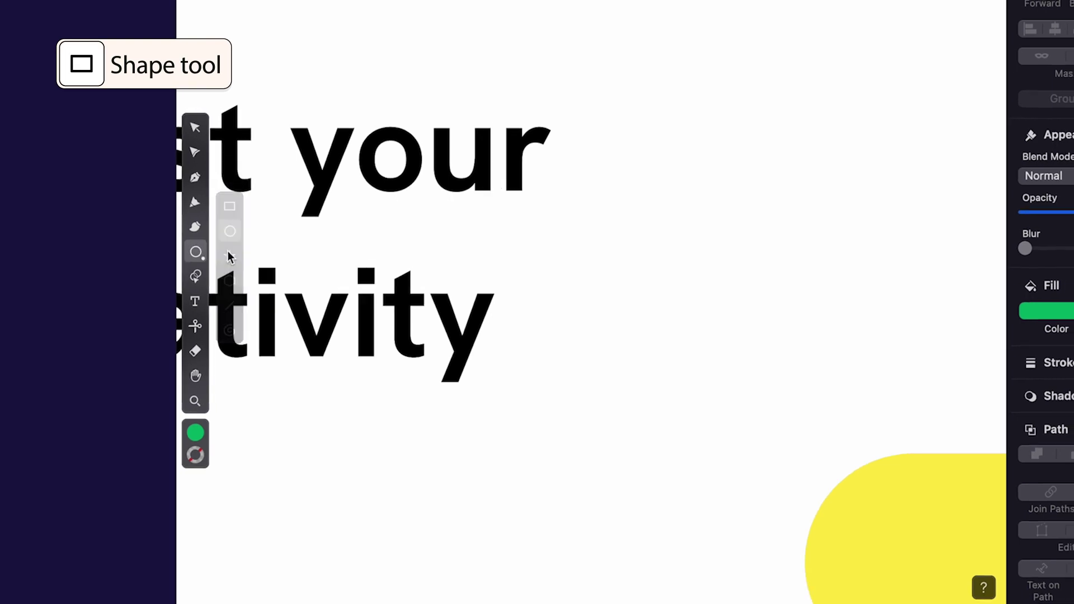
{"action": "left_click_drag", "start_coordinate": [657, 45], "coordinate": [796, 297]}
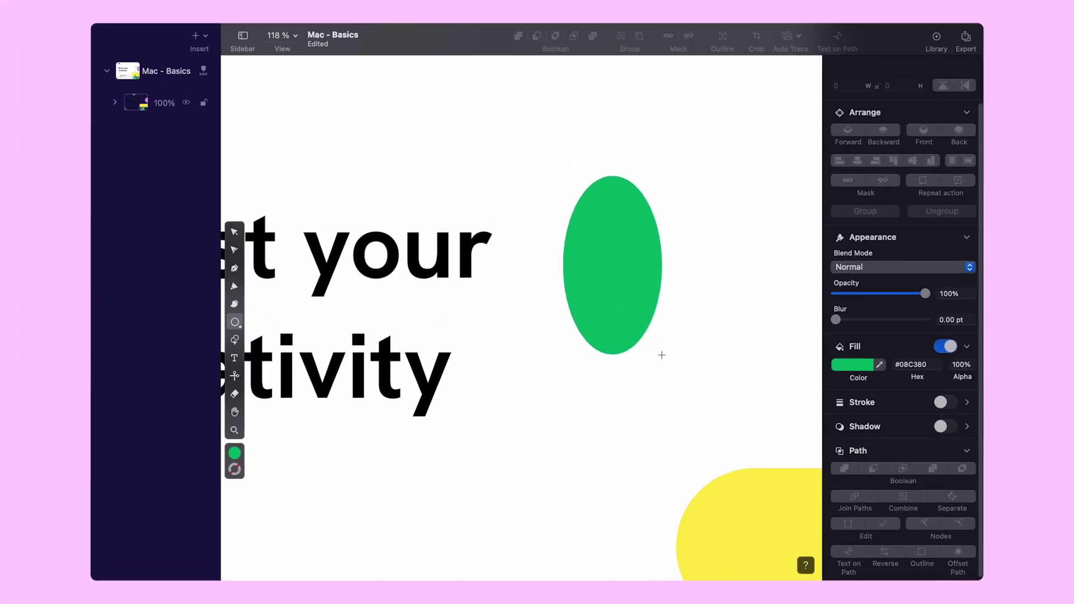
{"action": "left_click_drag", "start_coordinate": [662, 354], "coordinate": [662, 355]}
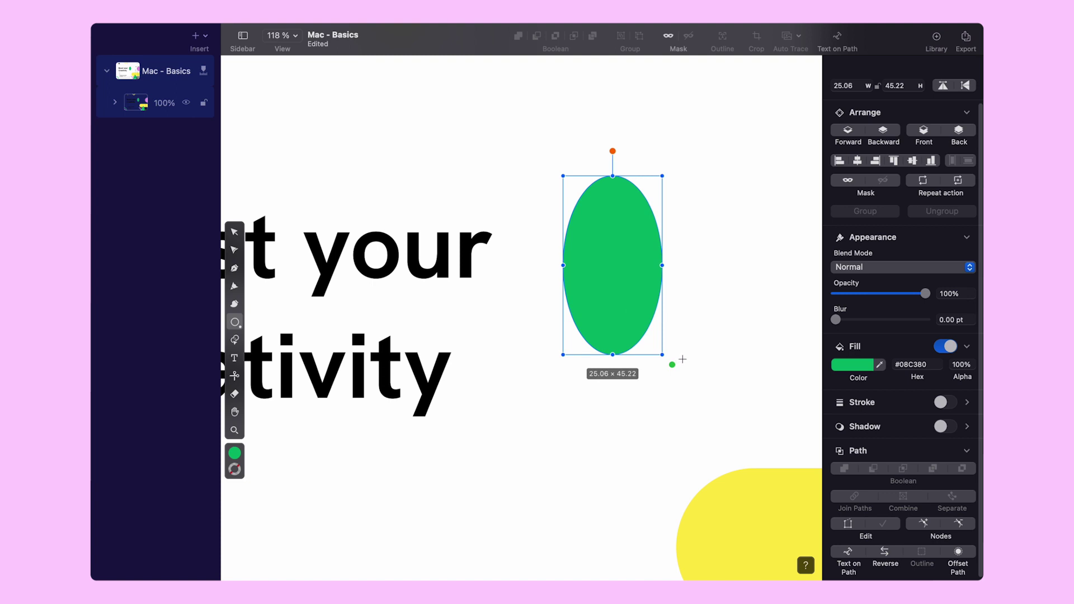
{"action": "key", "text": "BackSpace"}
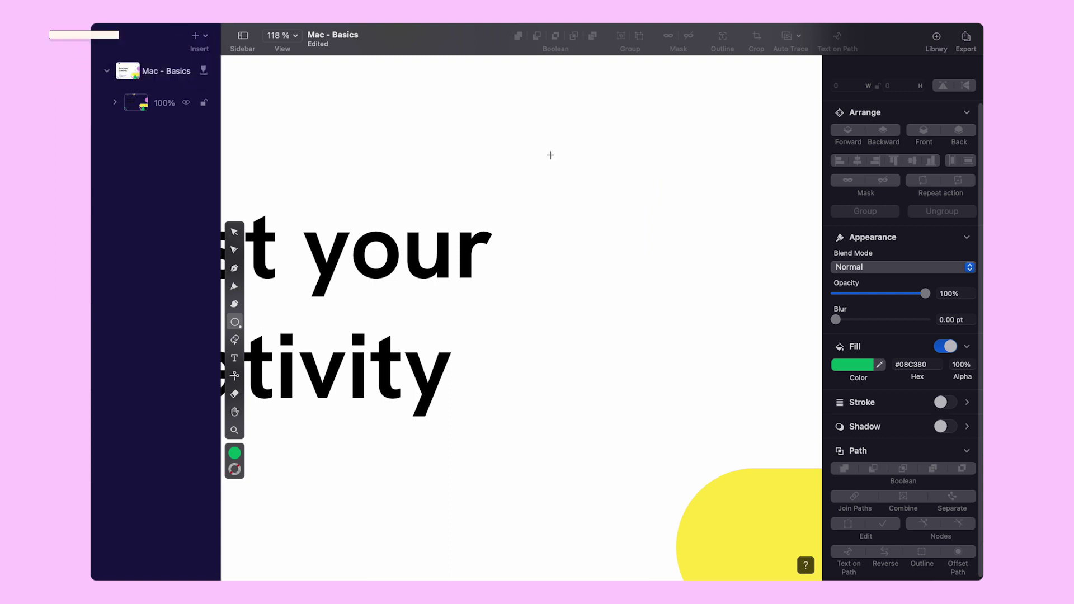
{"action": "left_click_drag", "start_coordinate": [551, 155], "coordinate": [647, 335]}
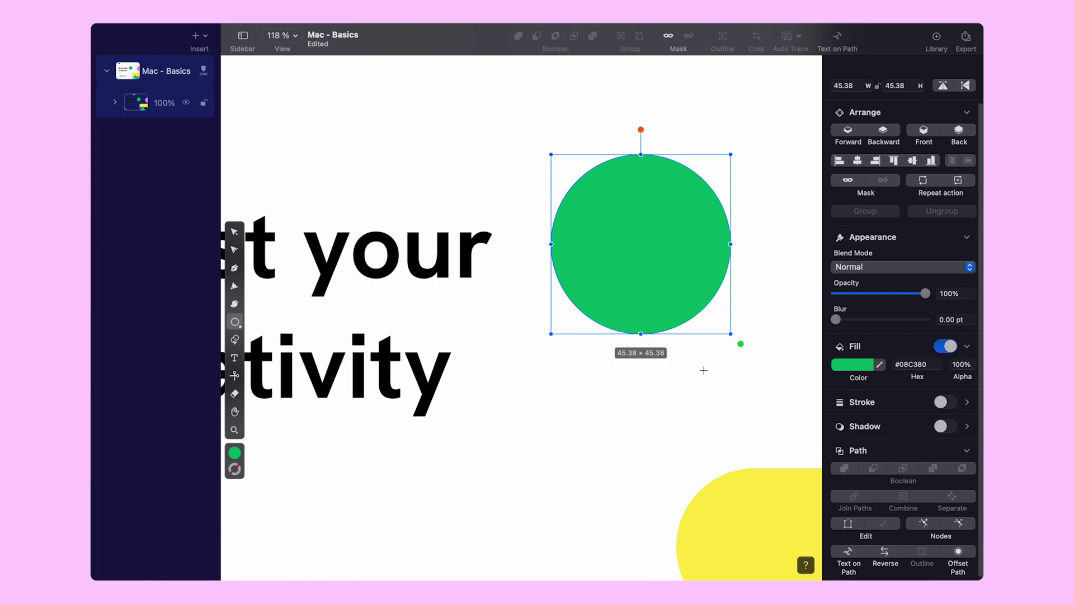
Undo trial resizes, then enlarge the green circle proportionally to 57.08 × 57.08
{"action": "key", "text": "v"}
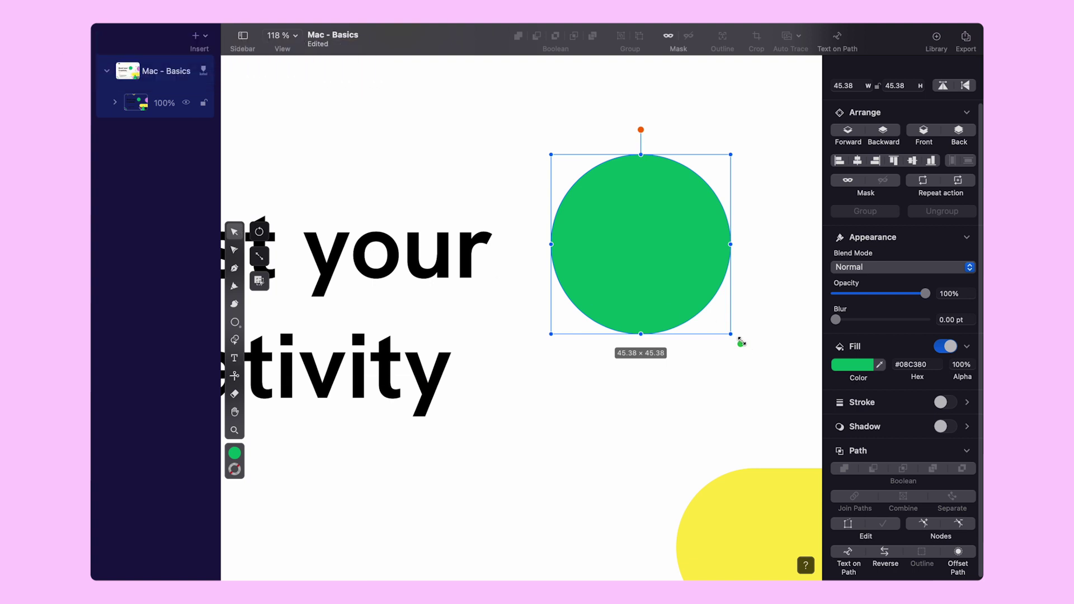
{"action": "left_click_drag", "start_coordinate": [731, 244], "coordinate": [718, 270]}
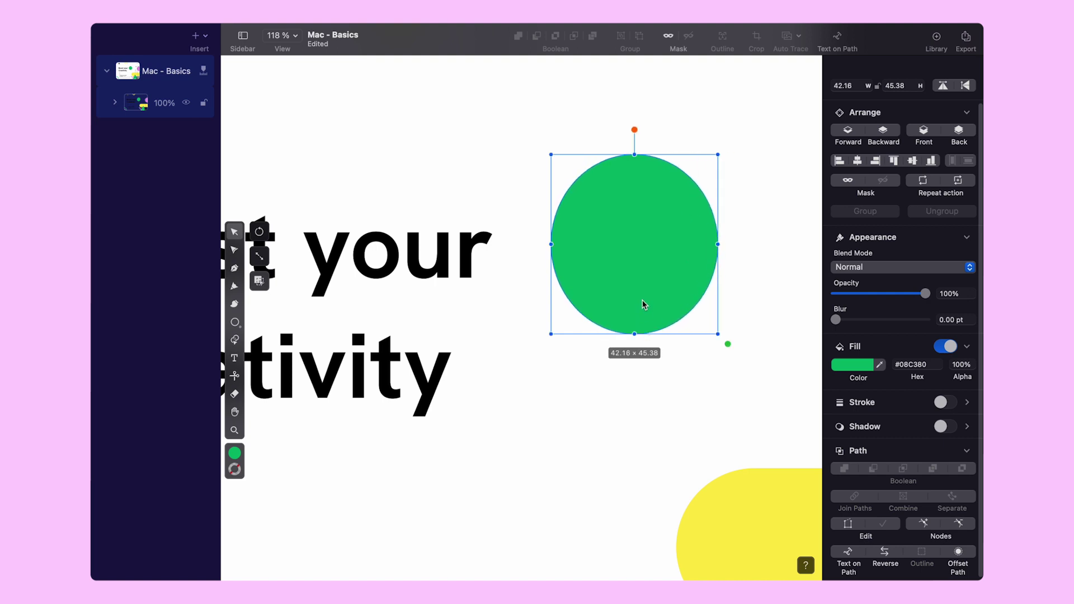
{"action": "left_click_drag", "start_coordinate": [642, 300], "coordinate": [661, 335]}
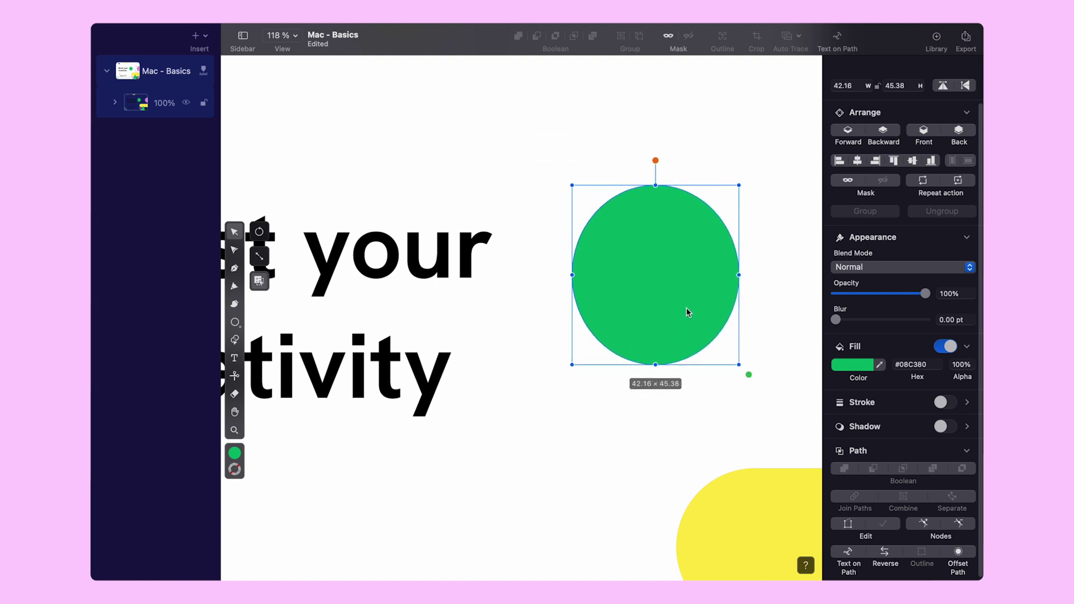
{"action": "key", "text": "super+z"}
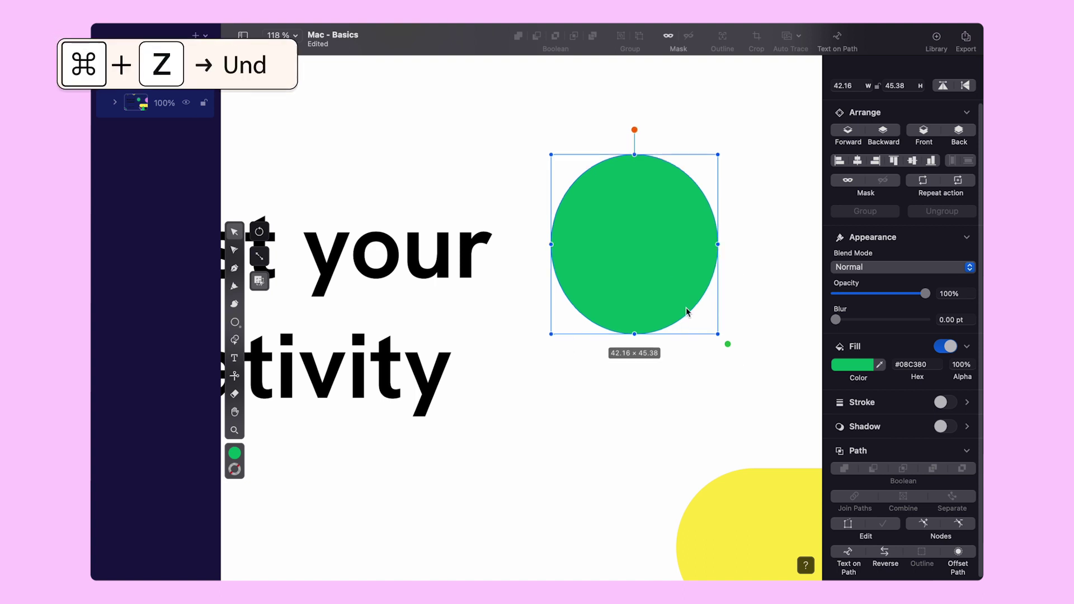
{"action": "key", "text": "super+z"}
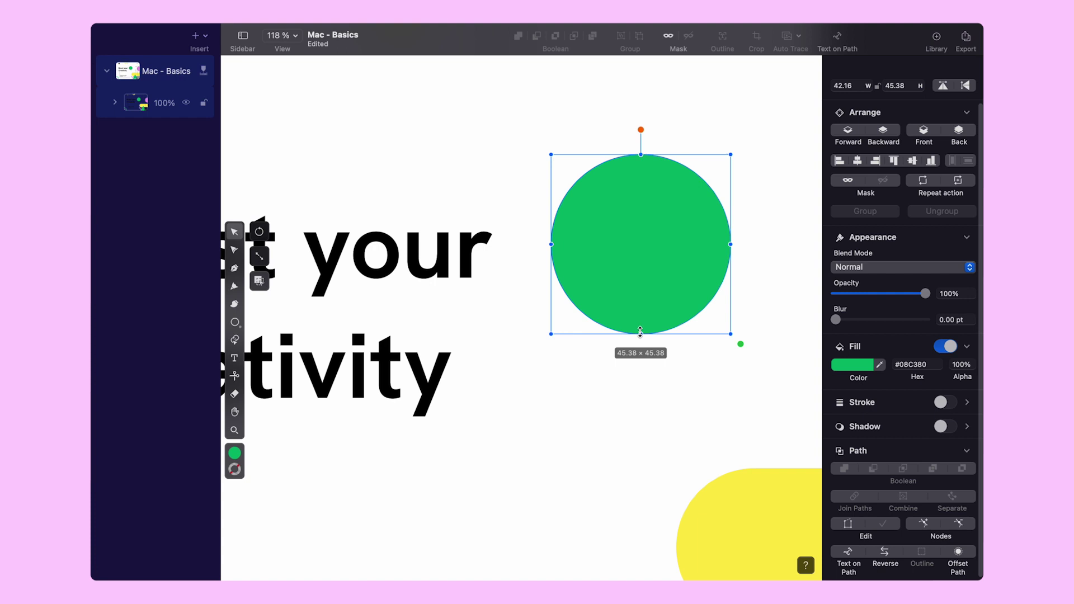
{"action": "left_click_drag", "start_coordinate": [641, 329], "coordinate": [658, 375]}
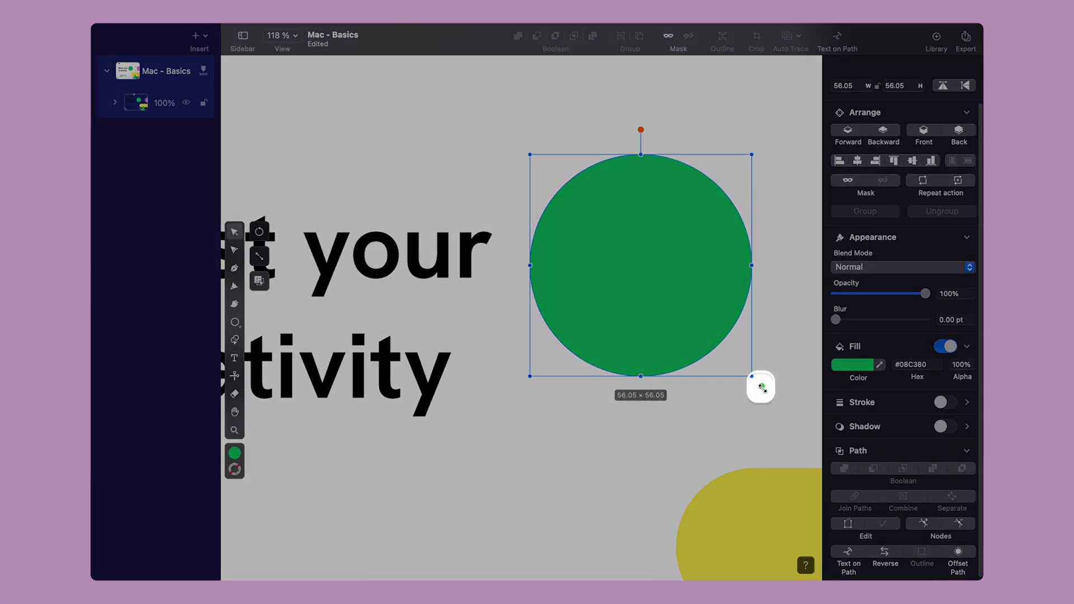
{"action": "left_click_drag", "start_coordinate": [762, 387], "coordinate": [754, 408]}
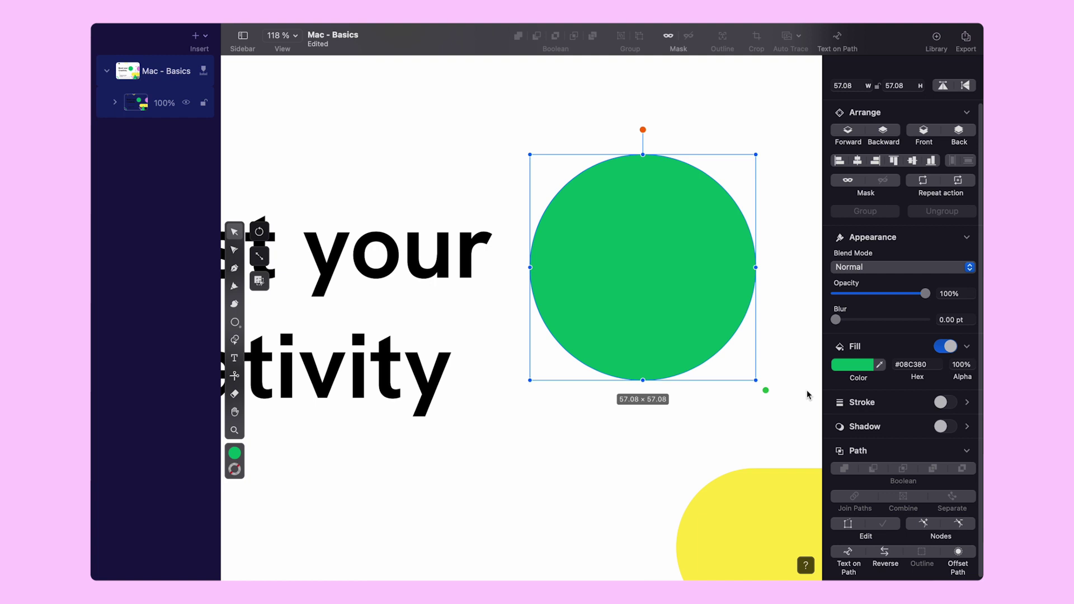
Shrink the green circle to a 1.6 × 1.6 dot with its stroke turned off
{"action": "left_click", "coordinate": [235, 469]}
{"action": "left_click", "coordinate": [390, 289]}
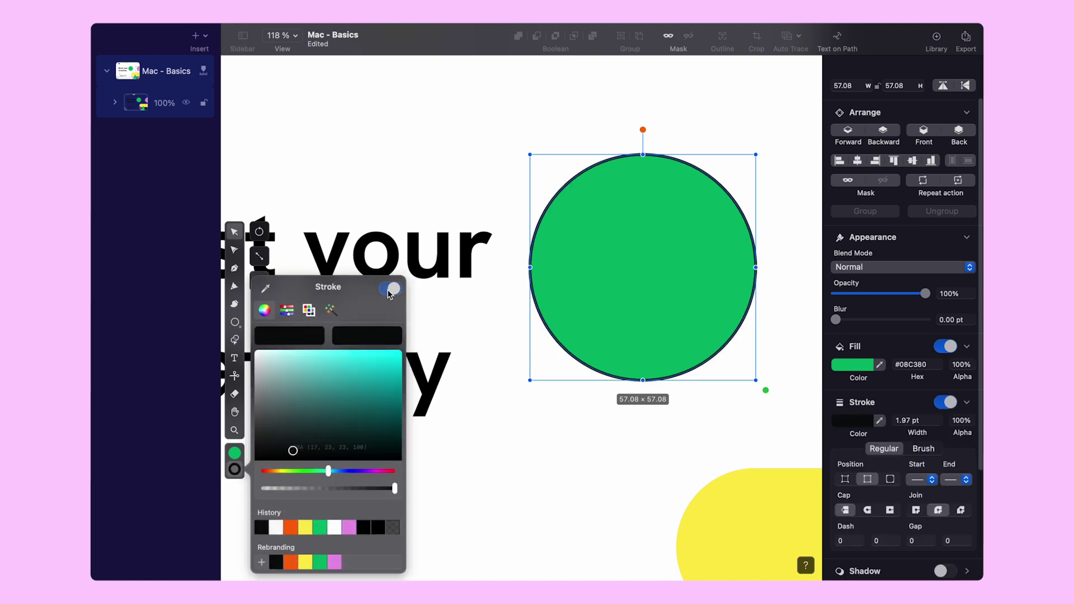
{"action": "left_click", "coordinate": [234, 470]}
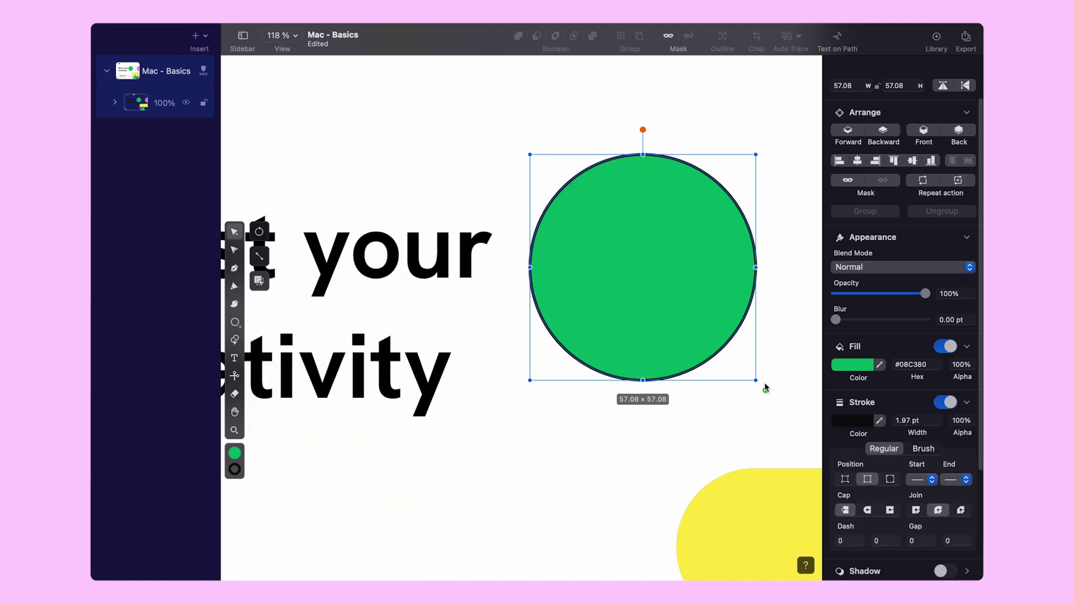
{"action": "left_click_drag", "start_coordinate": [766, 391], "coordinate": [734, 416]}
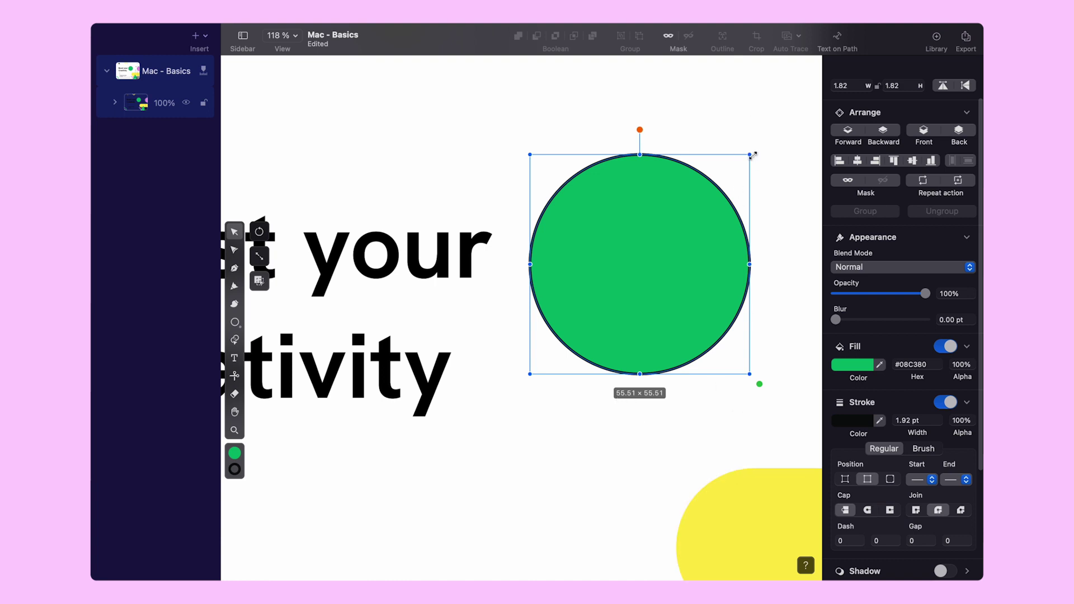
{"action": "left_click_drag", "start_coordinate": [752, 153], "coordinate": [536, 364]}
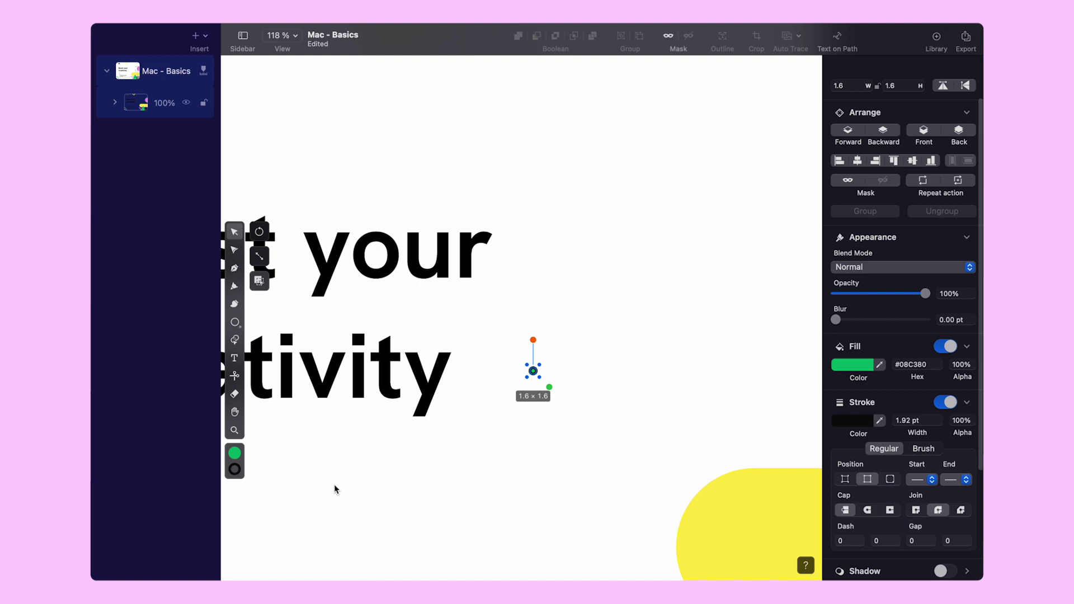
{"action": "left_click", "coordinate": [234, 470]}
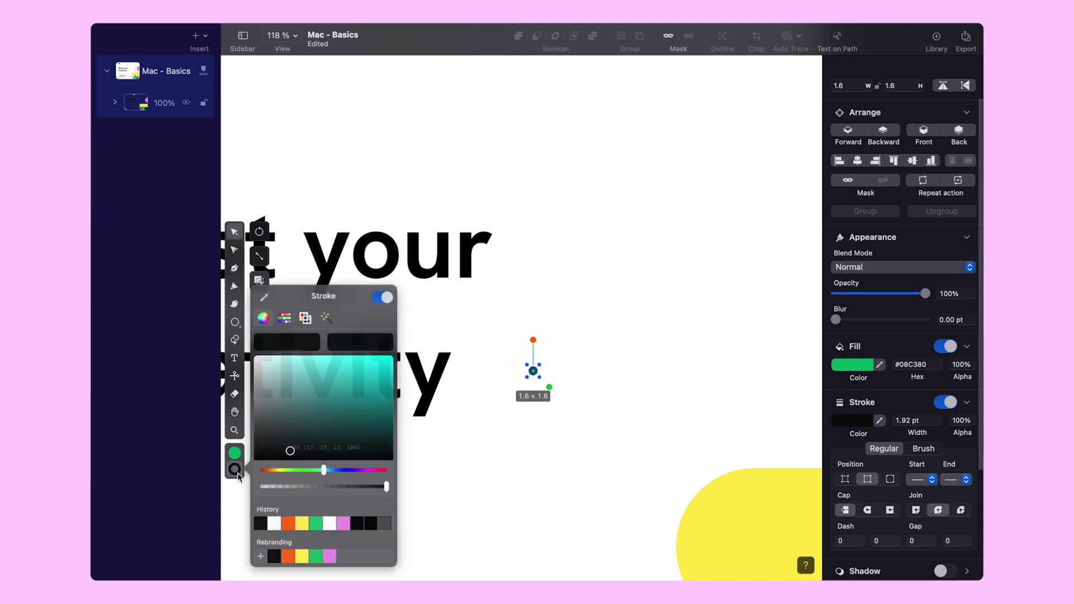
{"action": "left_click", "coordinate": [391, 289]}
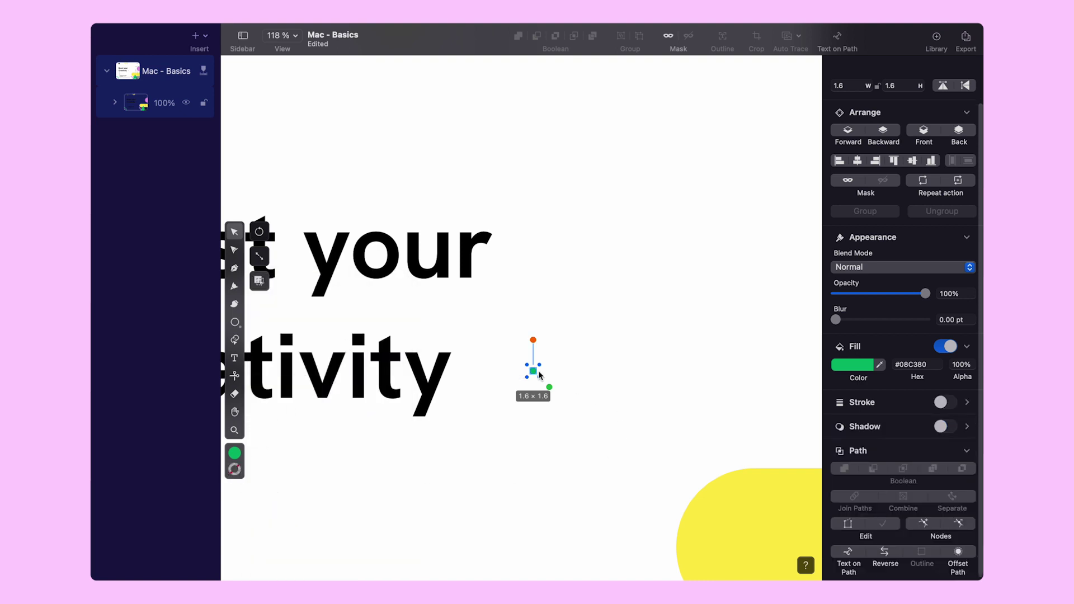
Move the dot up beside 'your' and Option-drag copies to the right to form a row
{"action": "left_click_drag", "start_coordinate": [535, 371], "coordinate": [515, 234]}
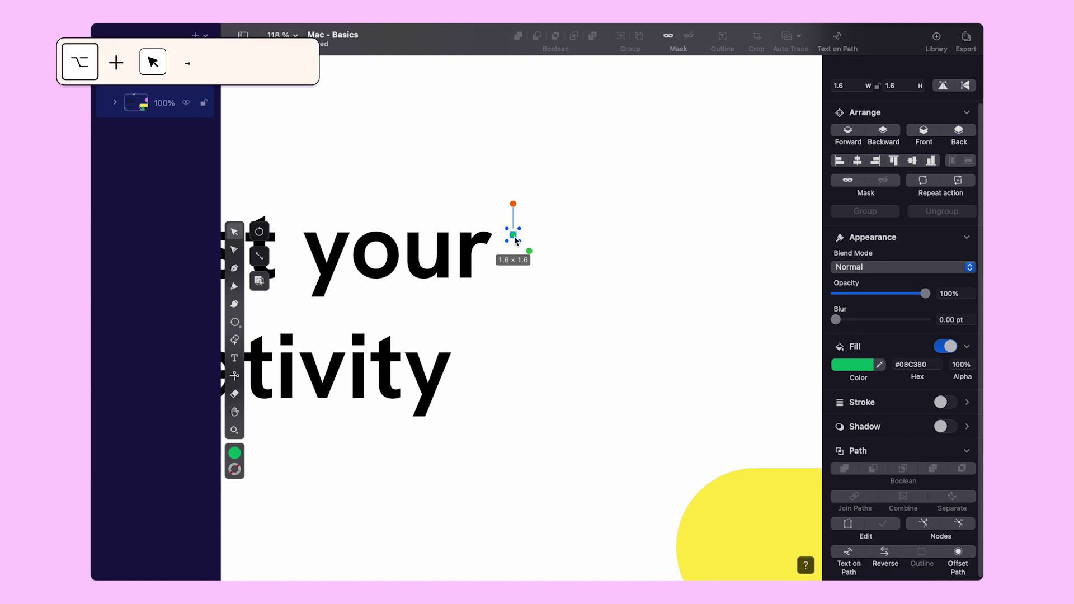
{"action": "left_click_drag", "start_coordinate": [516, 239], "coordinate": [600, 244]}
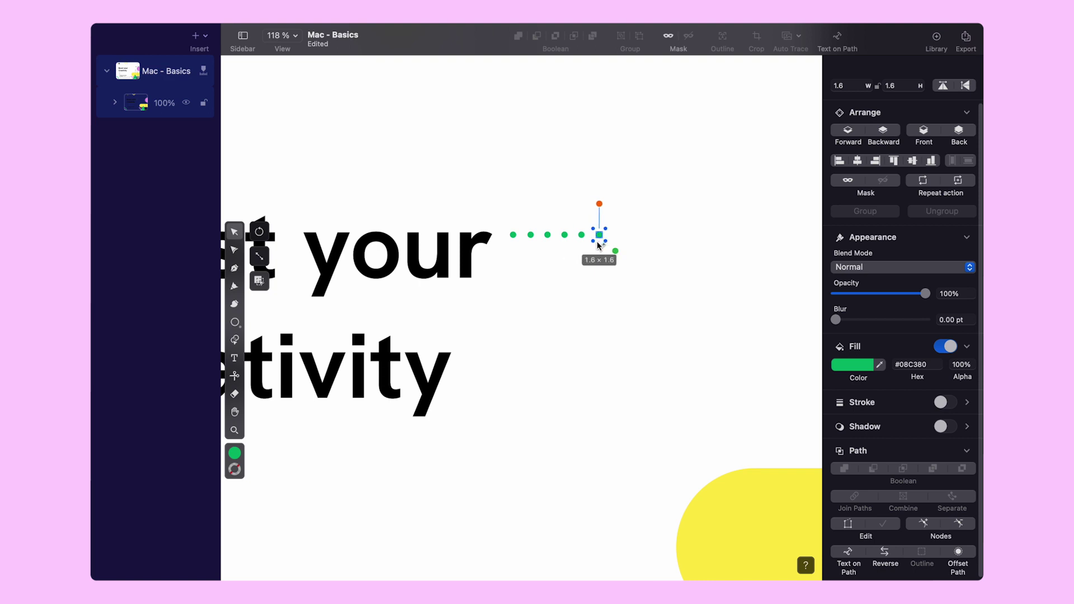
Select all six green dots and group them into one 23.38 × 1.6 row
{"action": "left_click", "coordinate": [666, 259]}
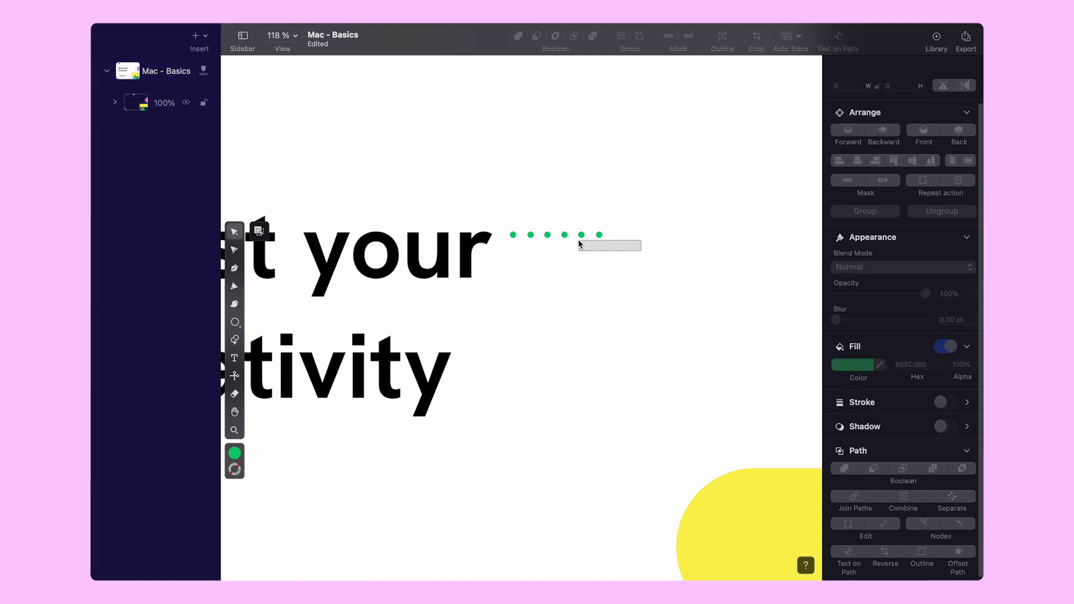
{"action": "left_click_drag", "start_coordinate": [578, 240], "coordinate": [547, 237]}
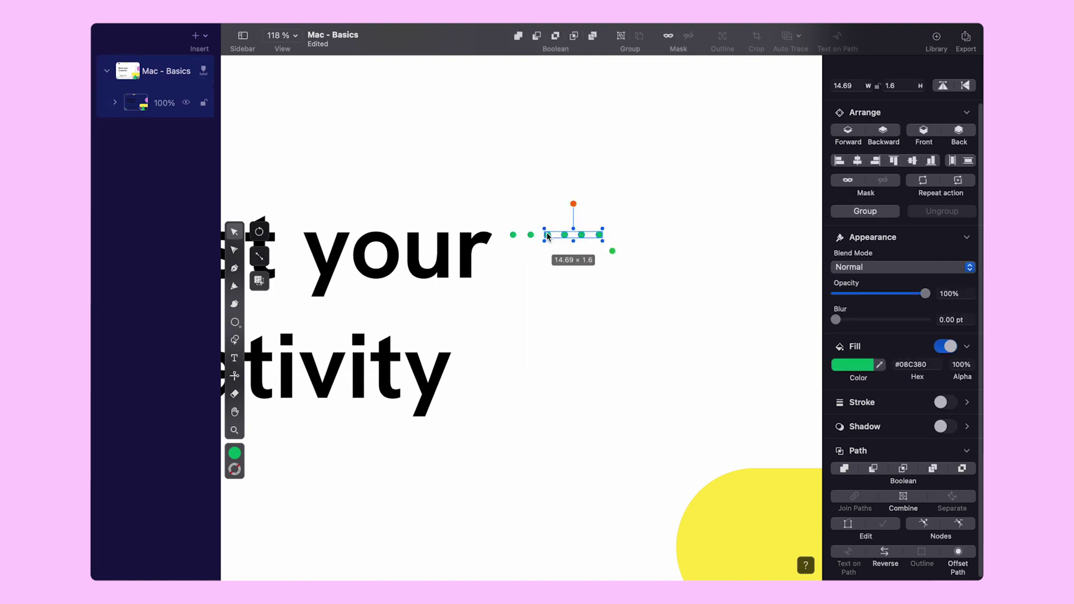
{"action": "left_click", "coordinate": [532, 235], "text": "shift"}
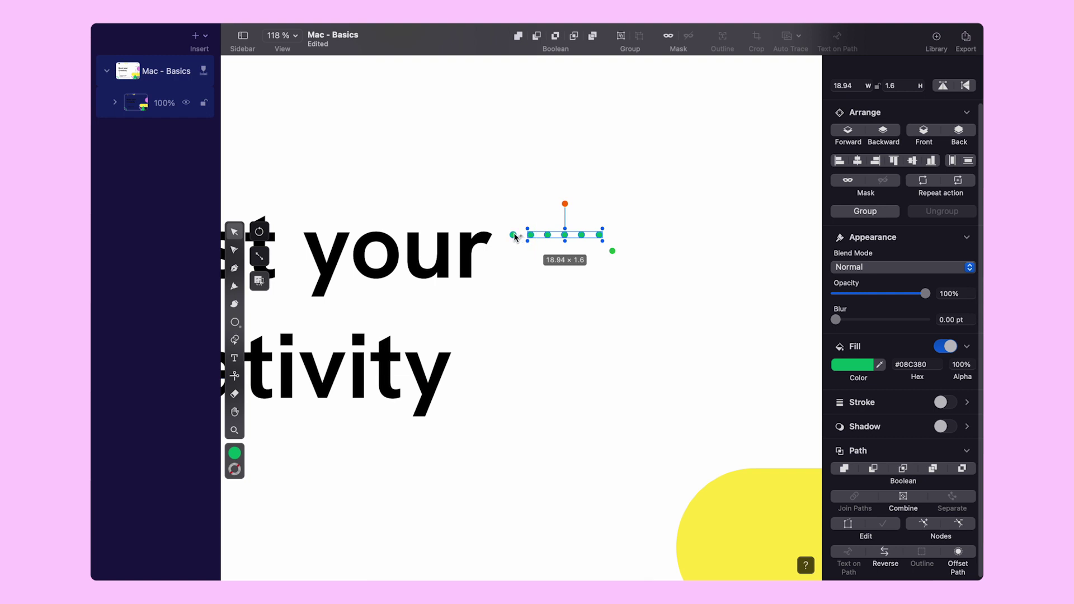
{"action": "left_click", "coordinate": [514, 236], "text": "shift"}
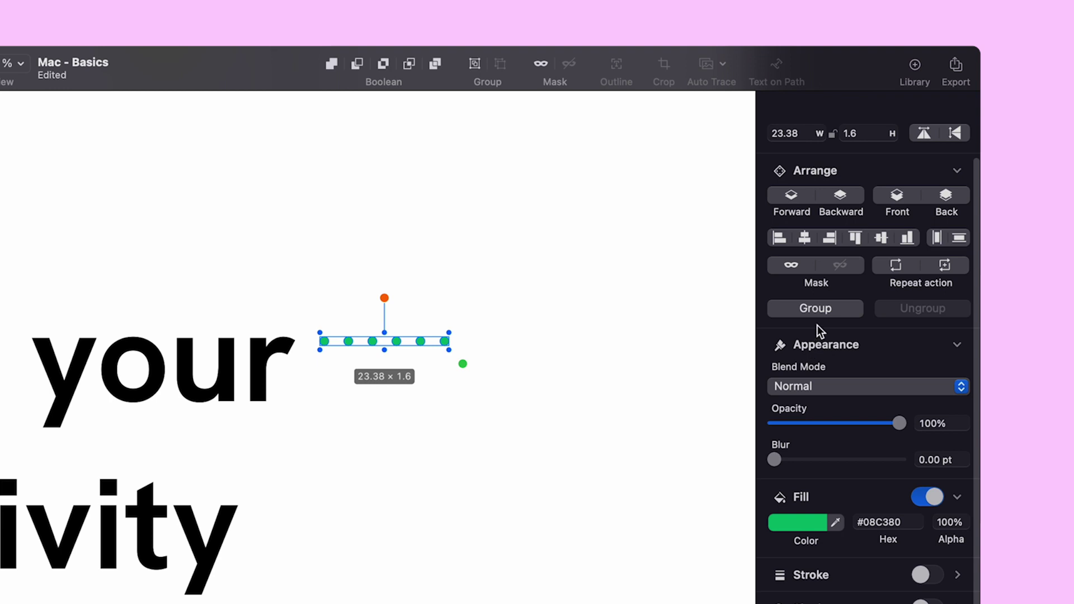
{"action": "left_click", "coordinate": [827, 308]}
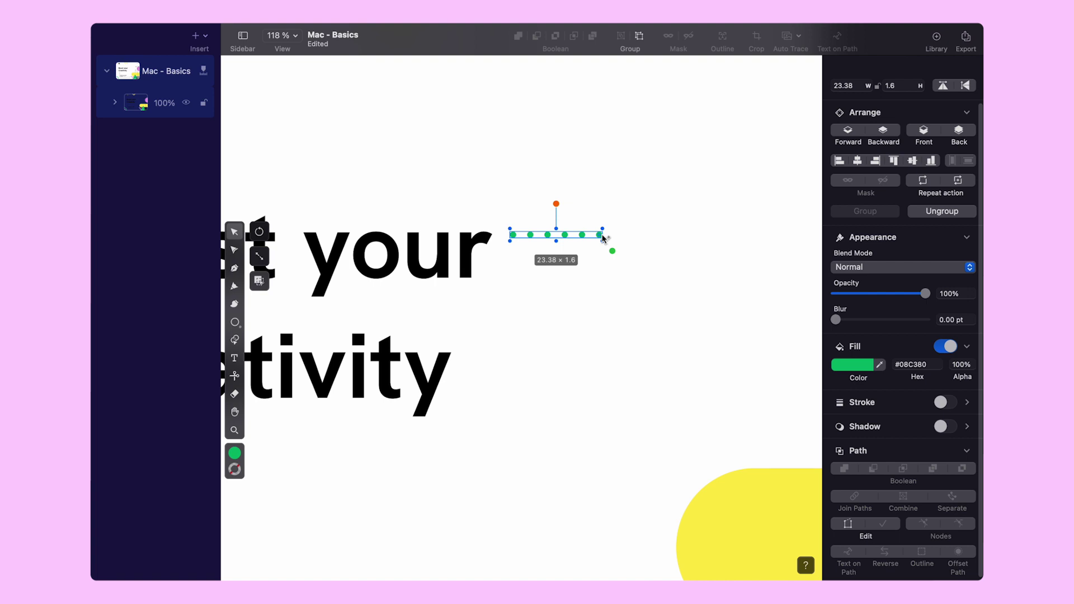
Duplicate the dot row downward into five rows, distribute them evenly vertically, and select them
{"action": "left_click_drag", "start_coordinate": [603, 238], "coordinate": [601, 303]}
{"action": "left_click", "coordinate": [632, 297]}
{"action": "left_click_drag", "start_coordinate": [622, 352], "coordinate": [506, 227]}
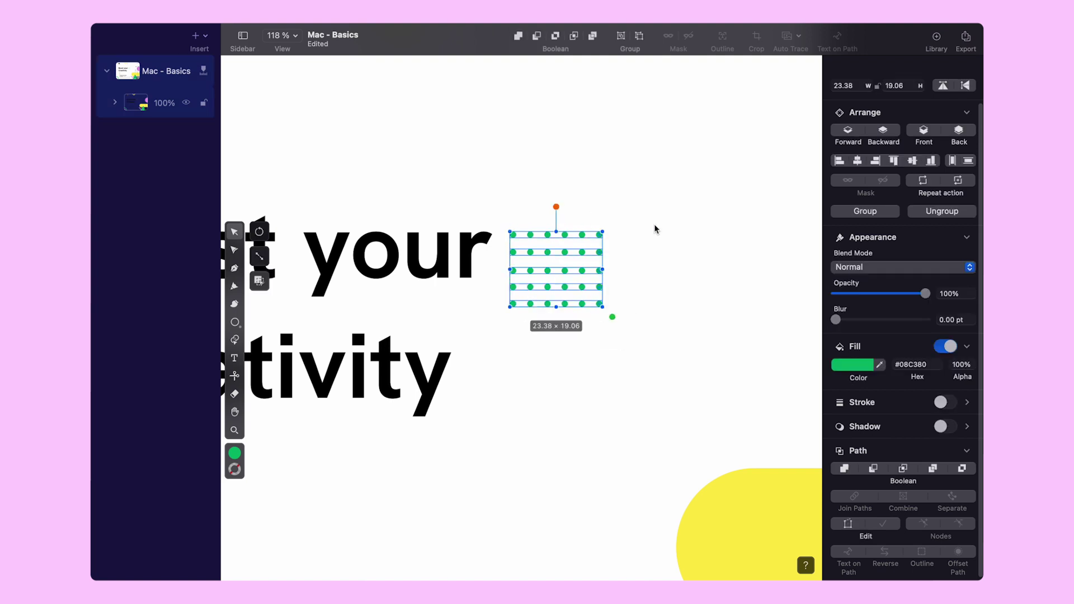
{"action": "left_click", "coordinate": [967, 167]}
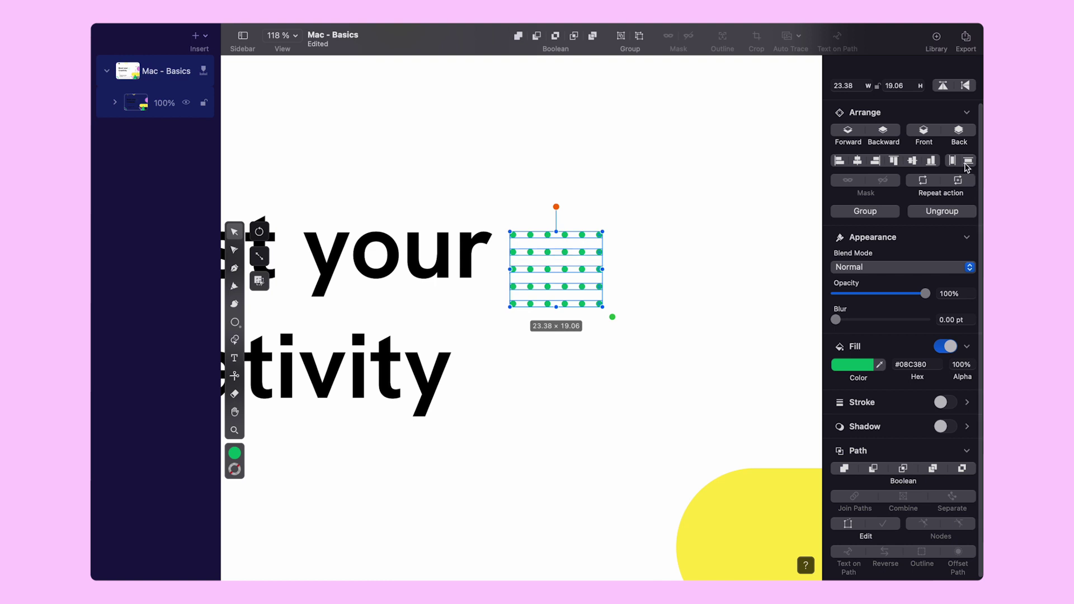
{"action": "left_click", "coordinate": [645, 346]}
{"action": "left_click_drag", "start_coordinate": [630, 351], "coordinate": [600, 227]}
Group the rows into a 23.38 × 19.06 grid over the r of 'your', behind the heading text
{"action": "left_click", "coordinate": [880, 216]}
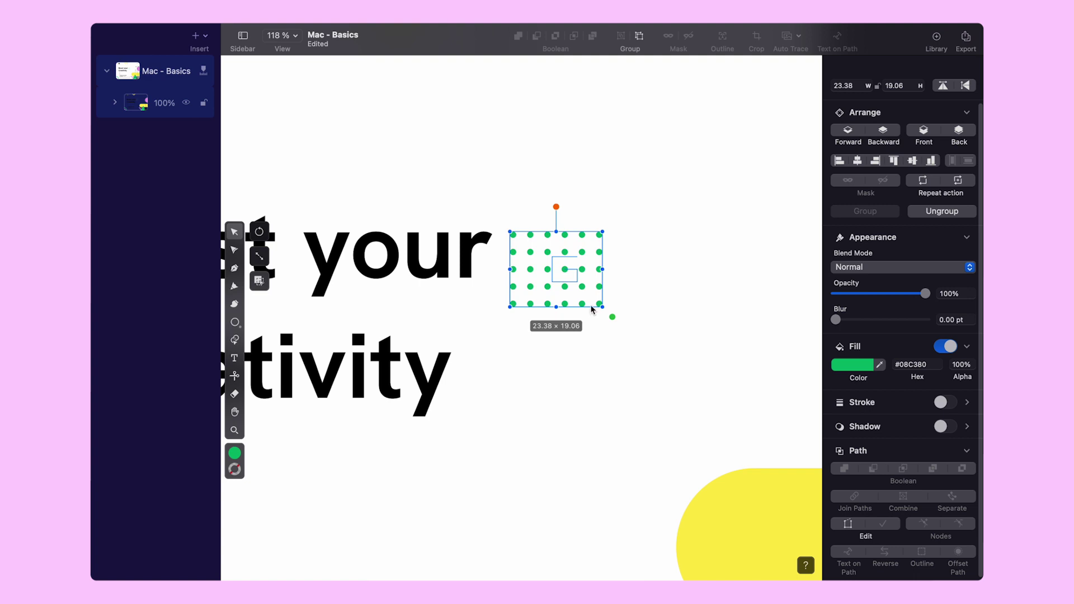
{"action": "left_click_drag", "start_coordinate": [598, 305], "coordinate": [553, 274]}
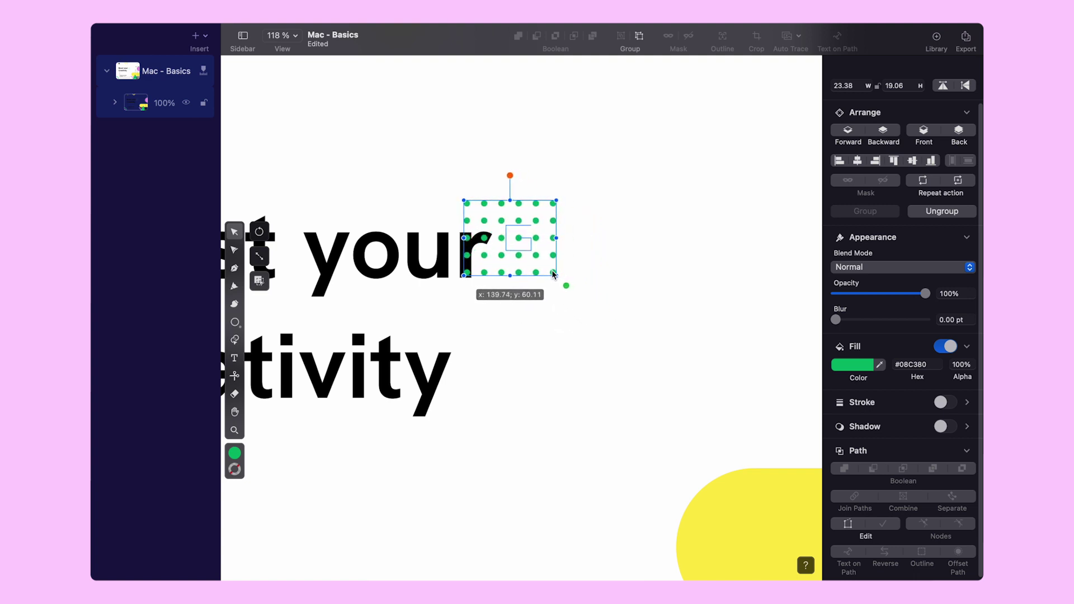
{"action": "left_click_drag", "start_coordinate": [553, 274], "coordinate": [553, 274]}
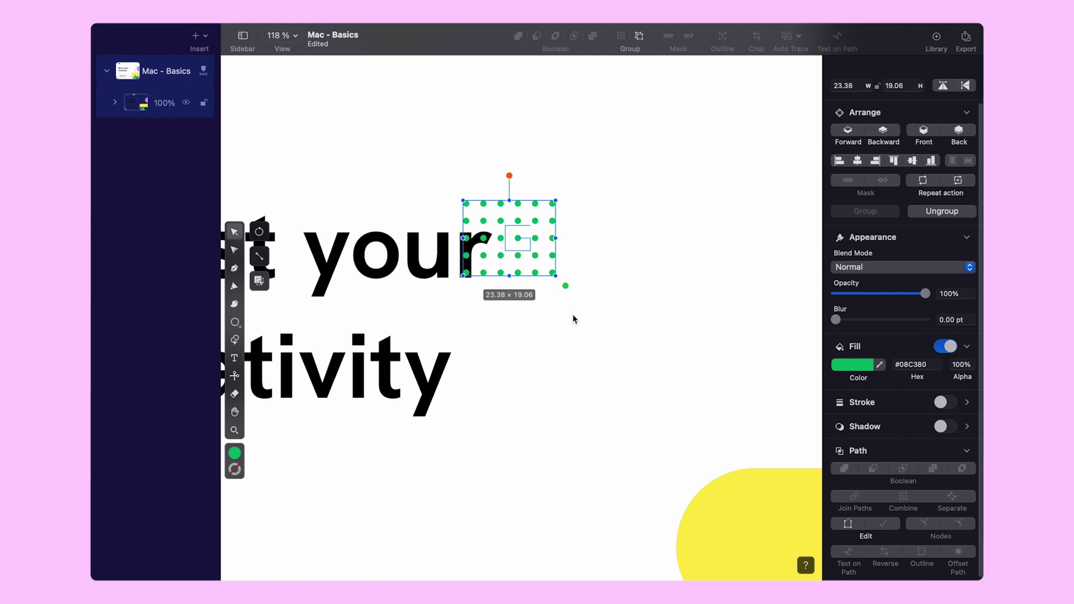
{"action": "left_click", "coordinate": [116, 103]}
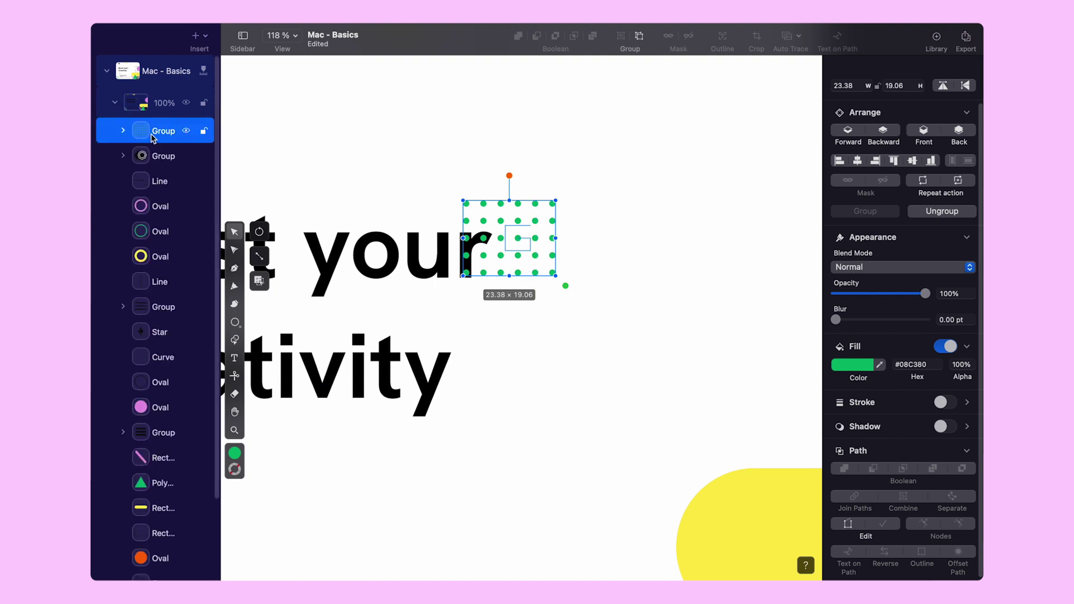
{"action": "left_click_drag", "start_coordinate": [153, 137], "coordinate": [151, 564]}
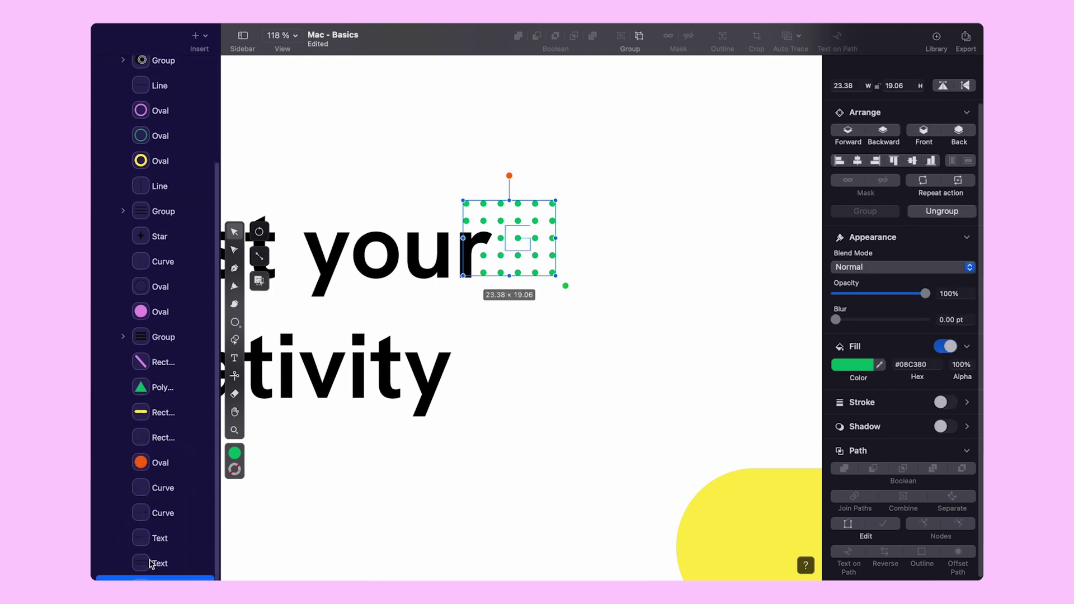
Set new shapes to no fill with a dark stroke
{"action": "left_click", "coordinate": [736, 249]}
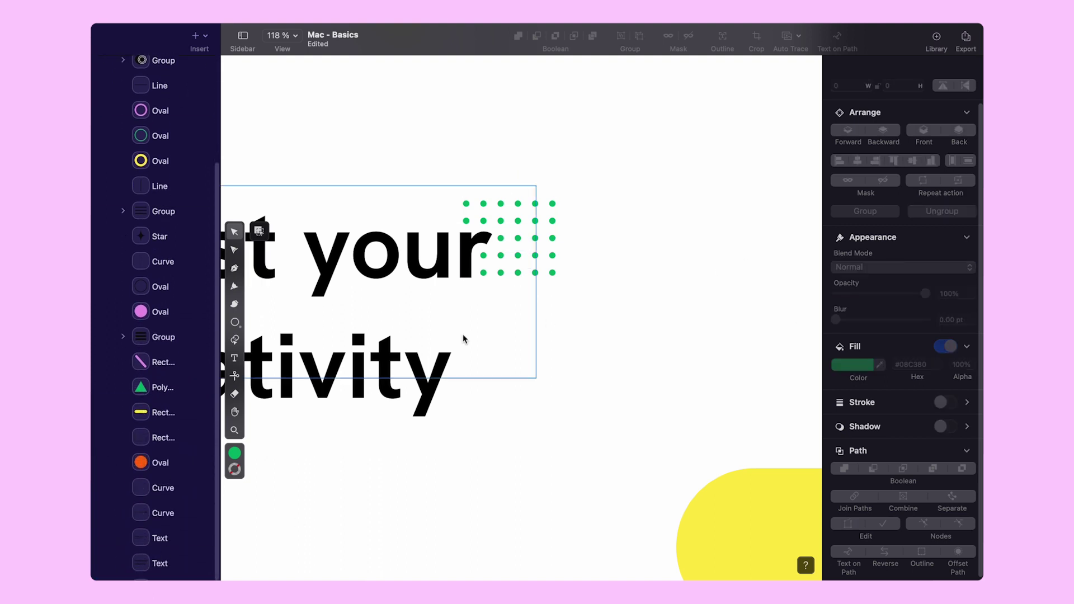
{"action": "left_click", "coordinate": [235, 453]}
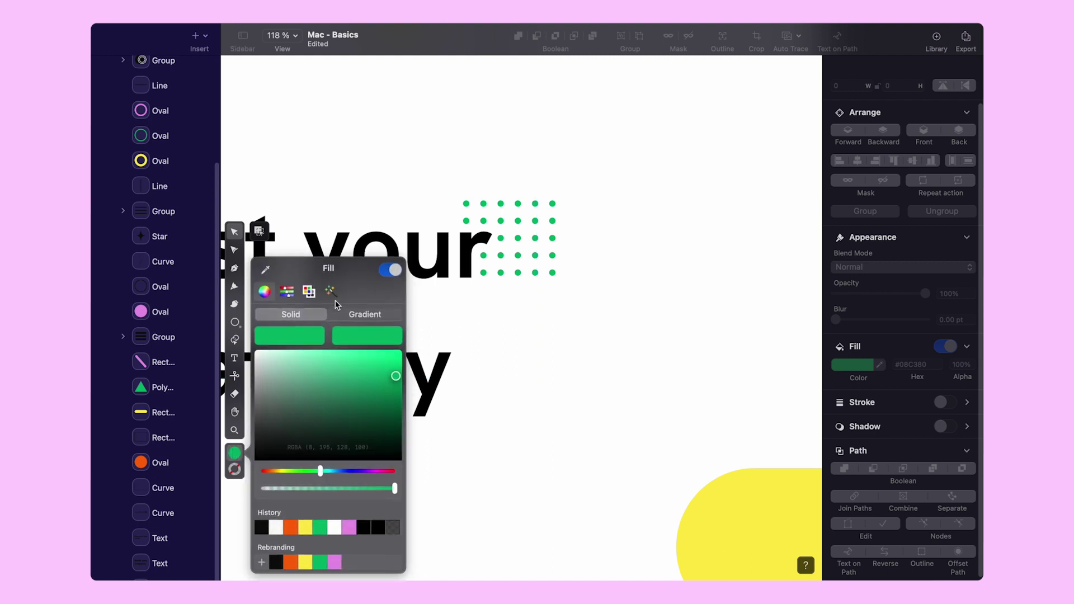
{"action": "left_click", "coordinate": [386, 272]}
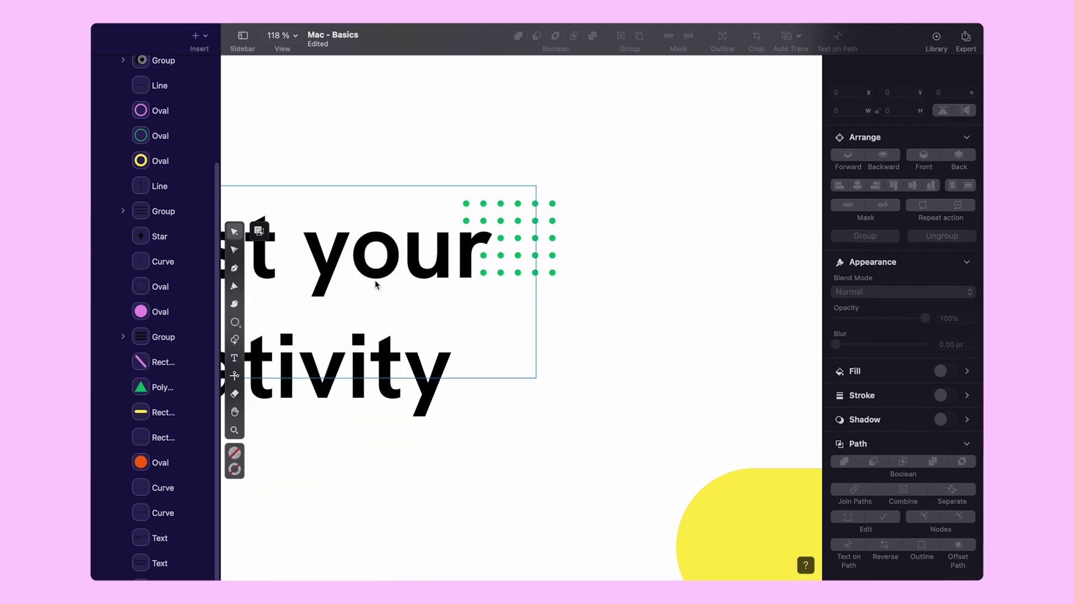
{"action": "left_click", "coordinate": [235, 470]}
{"action": "left_click", "coordinate": [387, 288]}
{"action": "left_click", "coordinate": [690, 386]}
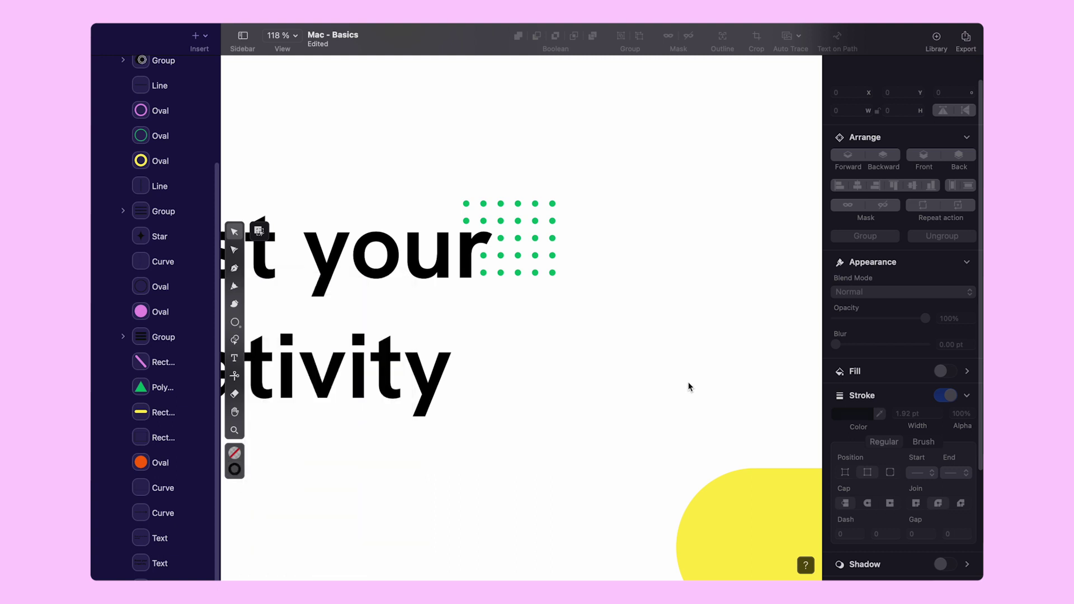
Draw a 14.09 × 14.09 outlined circle over the left end of the yellow pill
{"action": "scroll", "coordinate": [686, 382], "scroll_direction": "right", "scroll_amount": 5}
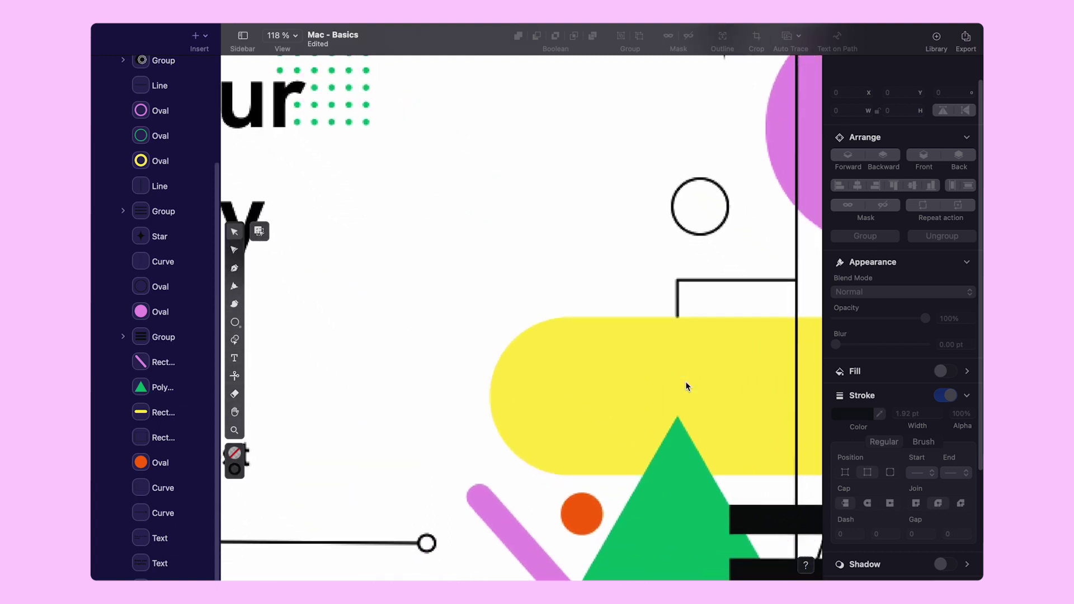
{"action": "scroll", "coordinate": [686, 386], "scroll_direction": "down", "scroll_amount": 1}
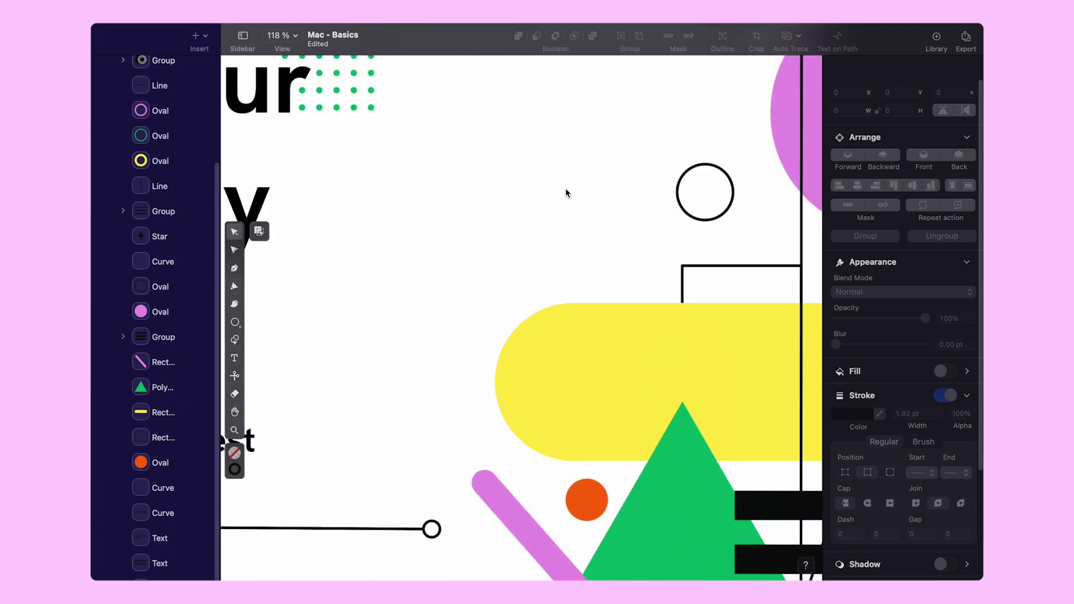
{"action": "left_click", "coordinate": [234, 323]}
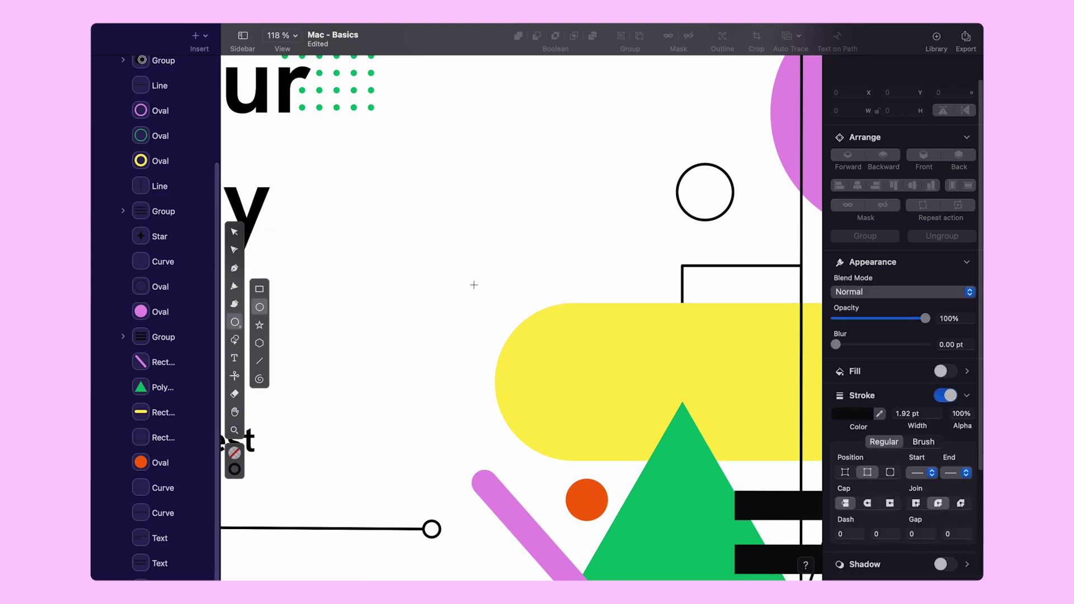
{"action": "mouse_move", "coordinate": [472, 283]}
{"action": "left_mouse_down"}
{"action": "mouse_move", "coordinate": [559, 373]}
{"action": "mouse_move", "coordinate": [521, 372]}
{"action": "mouse_move", "coordinate": [536, 337]}
{"action": "left_mouse_up"}
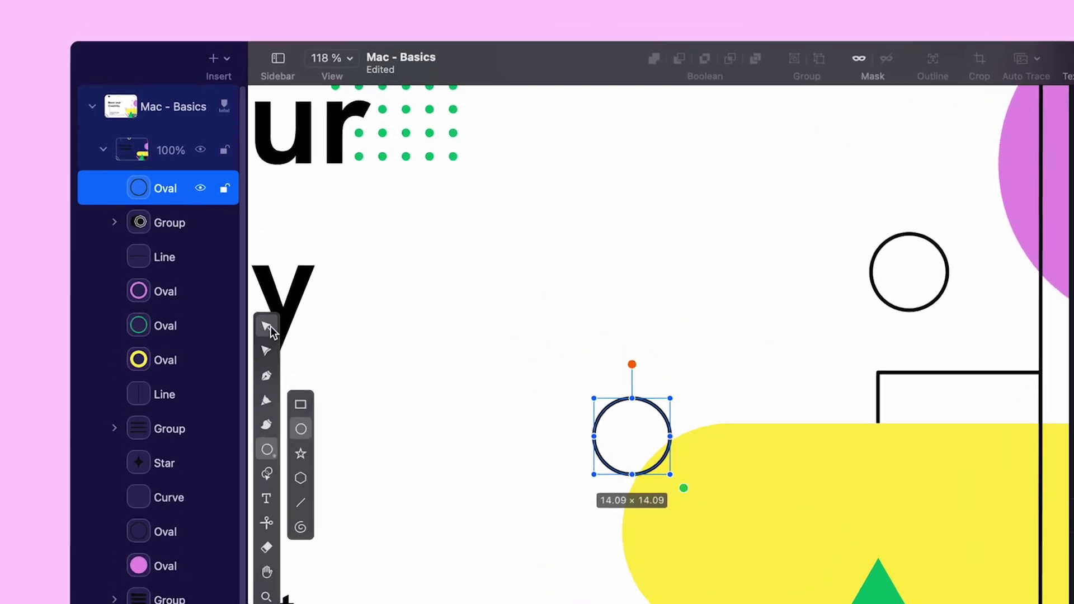
Nudge the circle and scale out concentric copies, the largest 46.67 × 46.67
{"action": "left_click", "coordinate": [234, 232]}
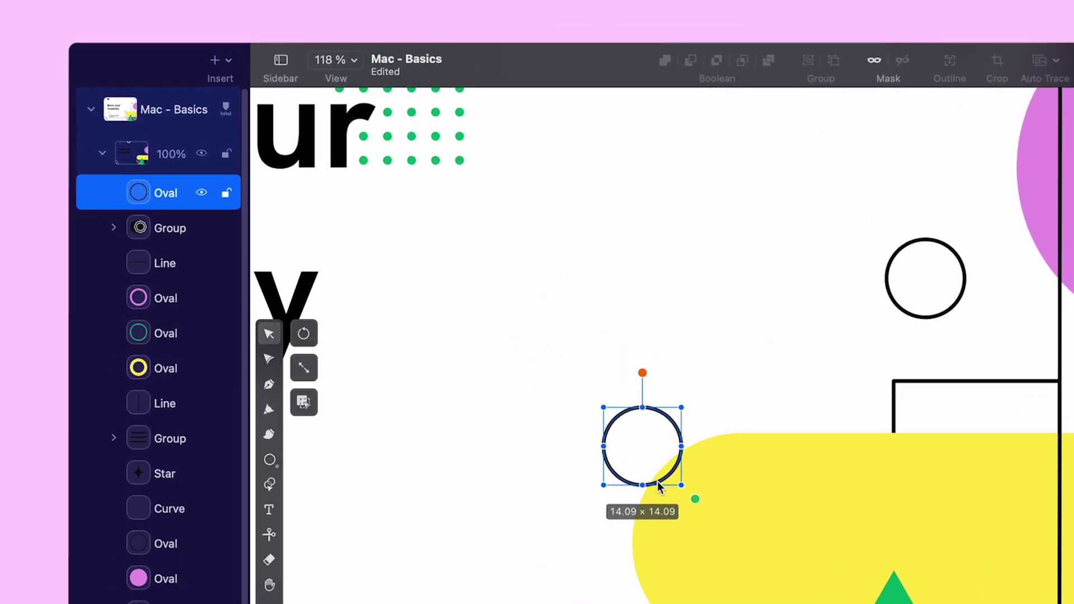
{"action": "left_click_drag", "start_coordinate": [659, 481], "coordinate": [673, 506]}
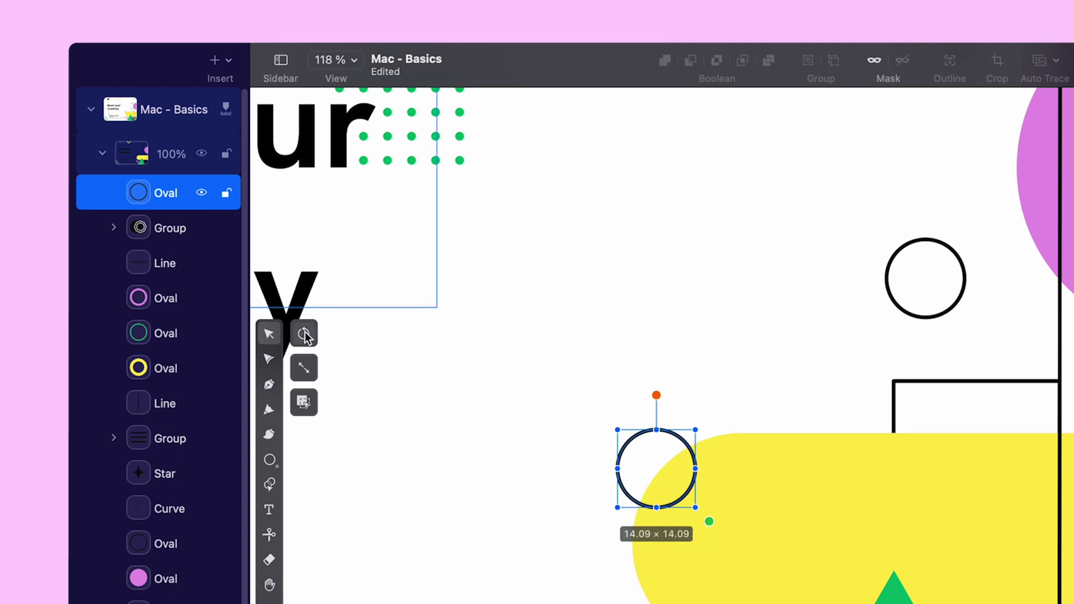
{"action": "left_click", "coordinate": [307, 371]}
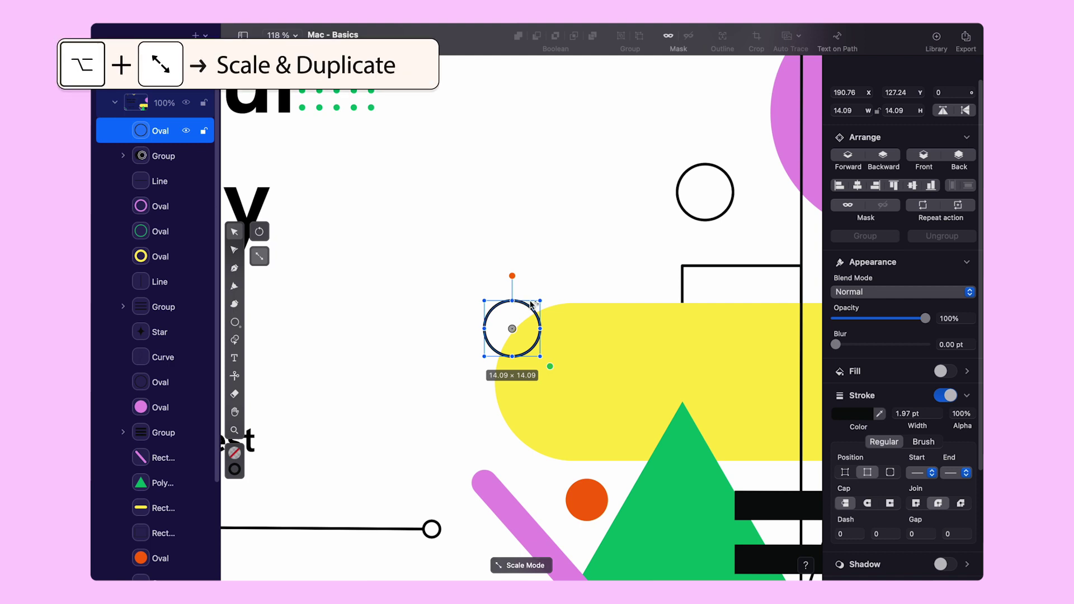
{"action": "mouse_move", "coordinate": [541, 304]}
{"action": "left_mouse_down"}
{"action": "mouse_move", "coordinate": [576, 250]}
{"action": "mouse_move", "coordinate": [582, 259]}
{"action": "mouse_move", "coordinate": [602, 237]}
{"action": "left_mouse_up"}
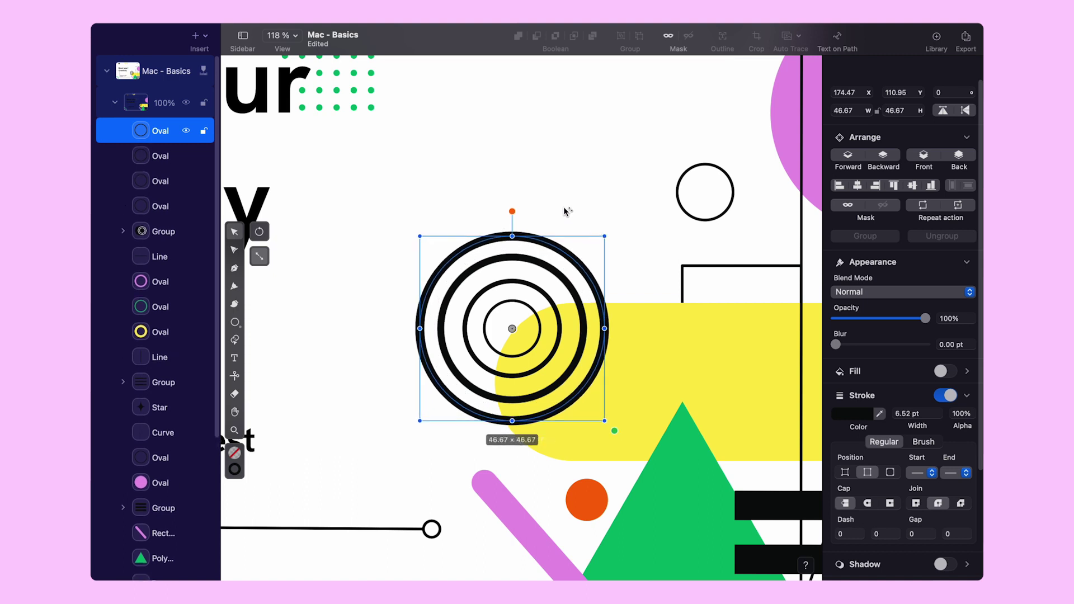
Give all four concentric rings a 1.97 pt stroke width
{"action": "left_click", "coordinate": [405, 195]}
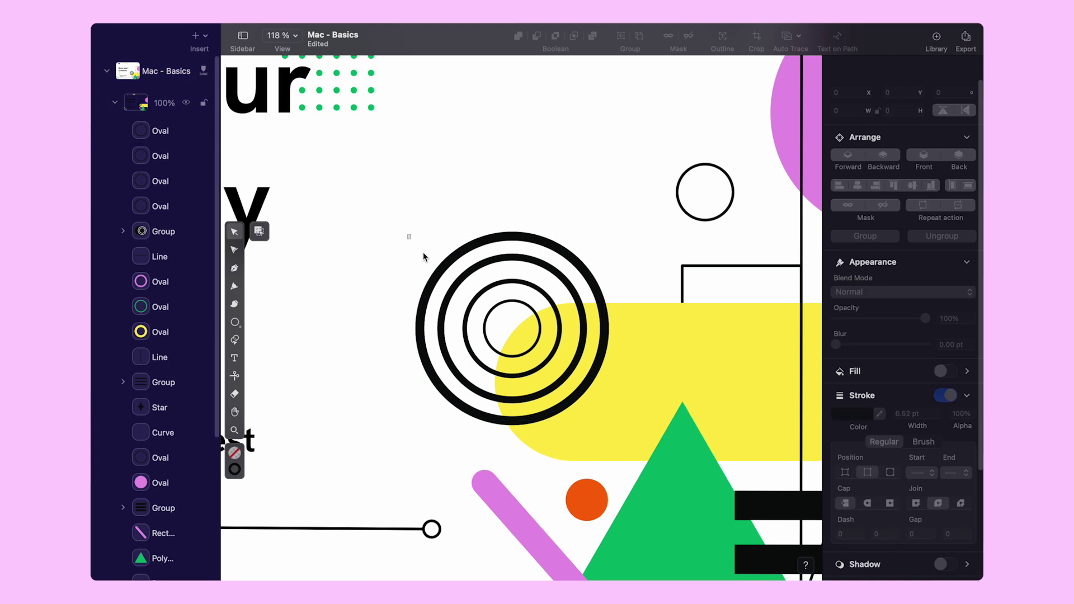
{"action": "left_click_drag", "start_coordinate": [423, 256], "coordinate": [507, 342]}
{"action": "left_click", "coordinate": [909, 413]}
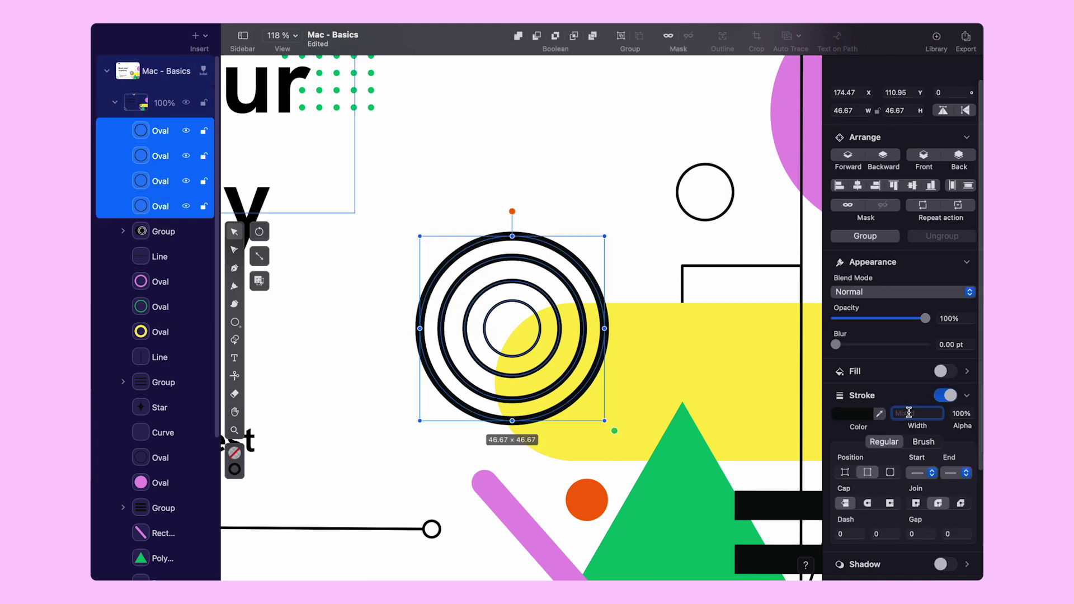
{"action": "type", "text": "1.97"}
{"action": "key", "text": "Return"}
{"action": "left_click", "coordinate": [556, 213]}
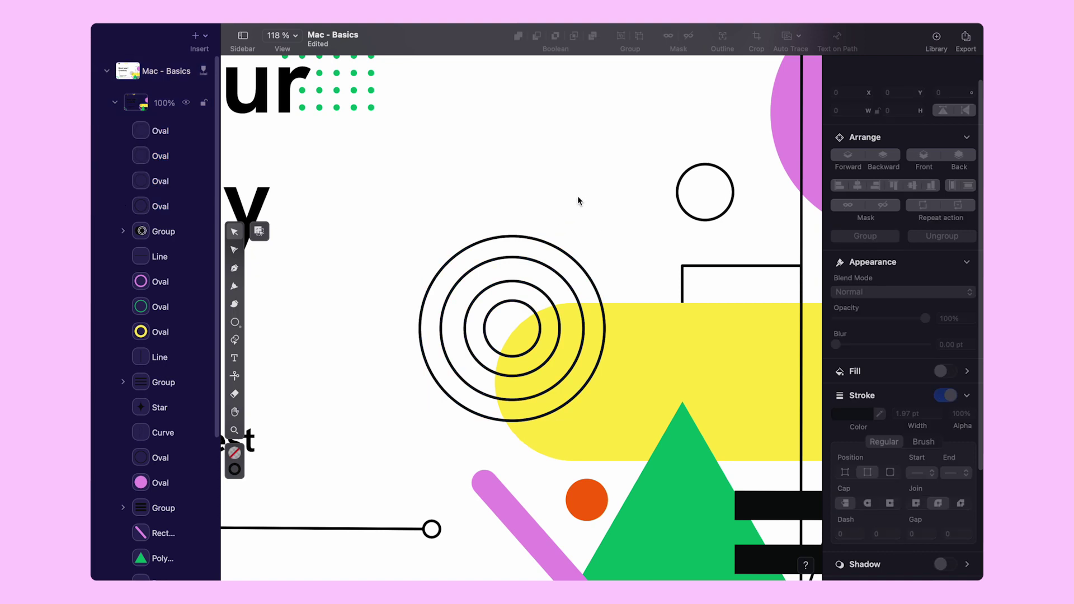
{"action": "scroll", "coordinate": [577, 193], "scroll_direction": "up", "scroll_amount": 5}
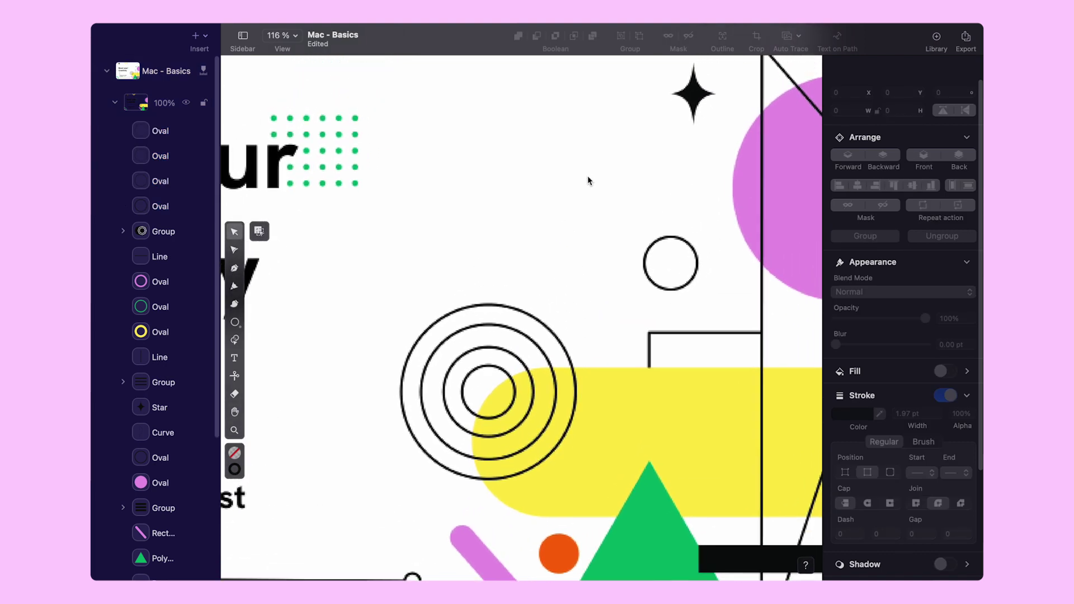
Switch the shape tool to Polygon with 3 sides
{"action": "scroll", "coordinate": [588, 180], "scroll_direction": "up", "scroll_amount": 2}
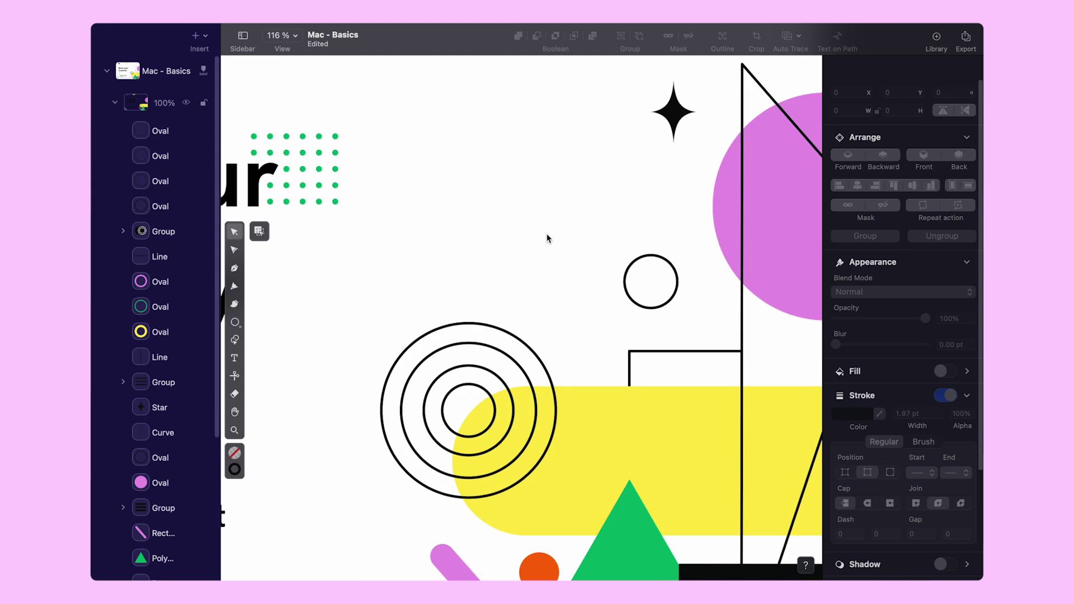
{"action": "left_click", "coordinate": [236, 323]}
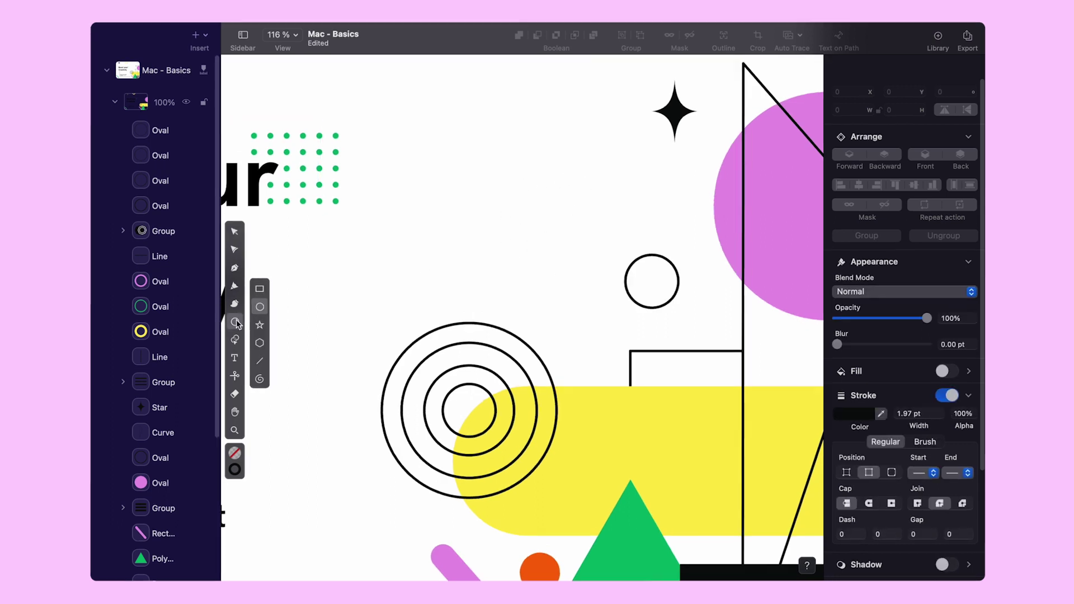
{"action": "left_click", "coordinate": [260, 343]}
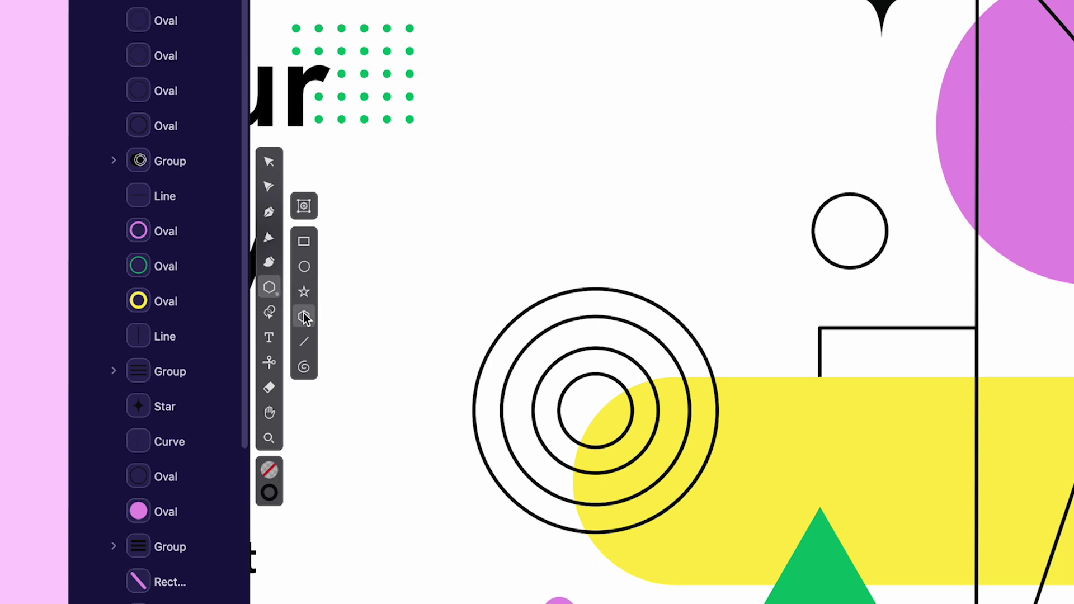
{"action": "left_click", "coordinate": [314, 206]}
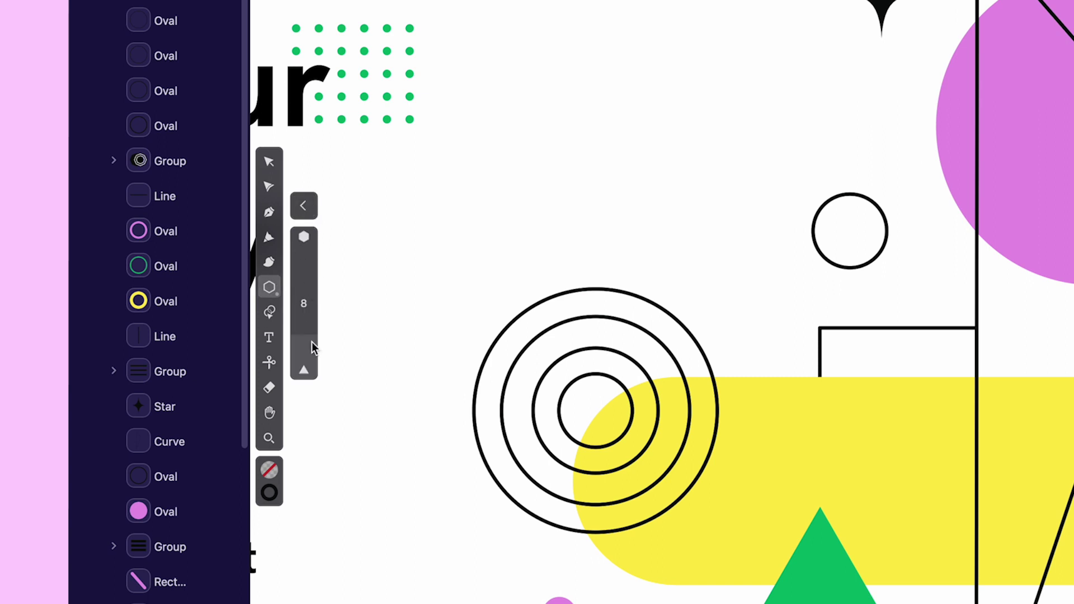
{"action": "left_click", "coordinate": [311, 371]}
{"action": "left_click", "coordinate": [311, 378]}
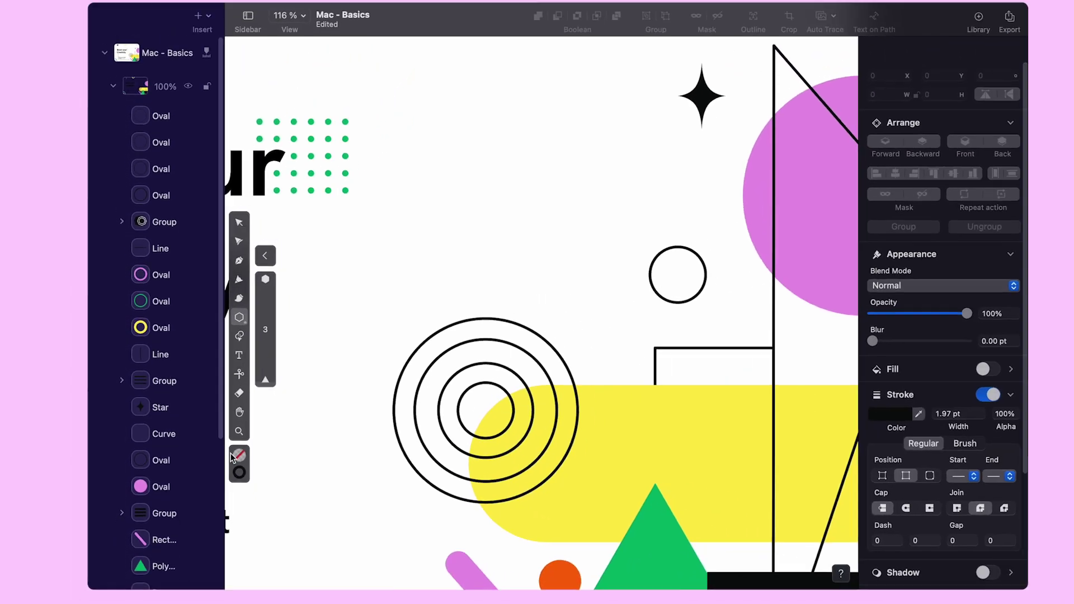
Give new shapes an orange #FD7C0F fill and turn the stroke off
{"action": "left_click", "coordinate": [235, 454]}
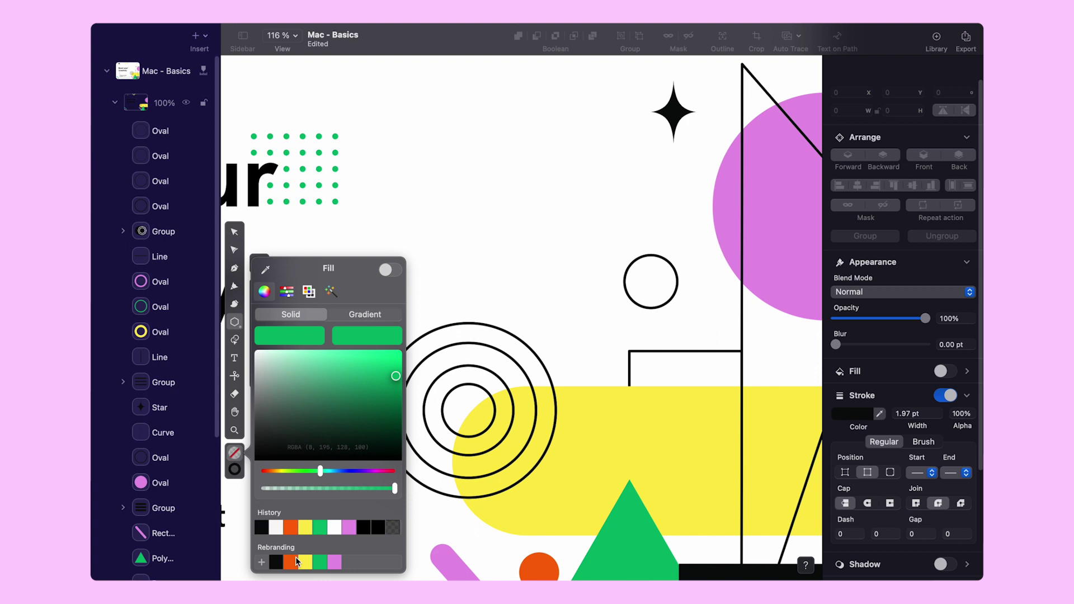
{"action": "left_click", "coordinate": [390, 269]}
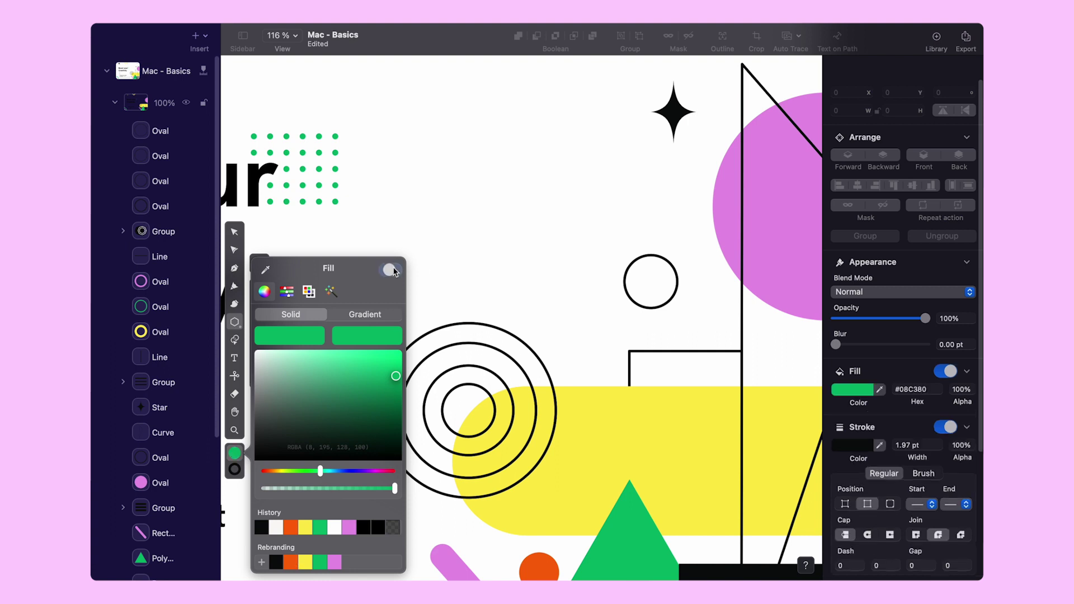
{"action": "left_click", "coordinate": [290, 564]}
{"action": "left_click", "coordinate": [235, 470]}
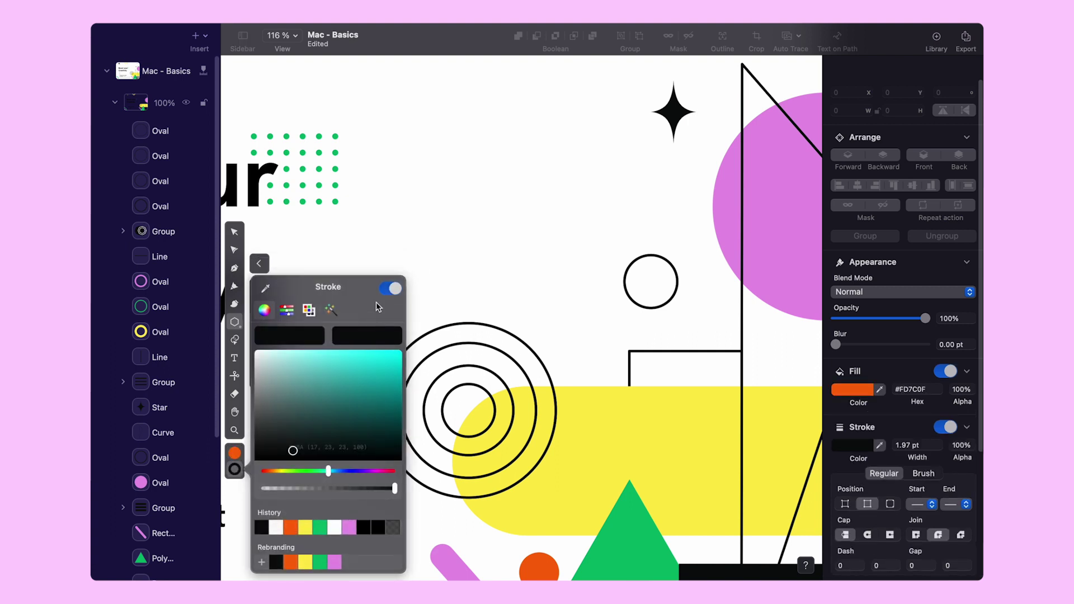
{"action": "left_click", "coordinate": [391, 286]}
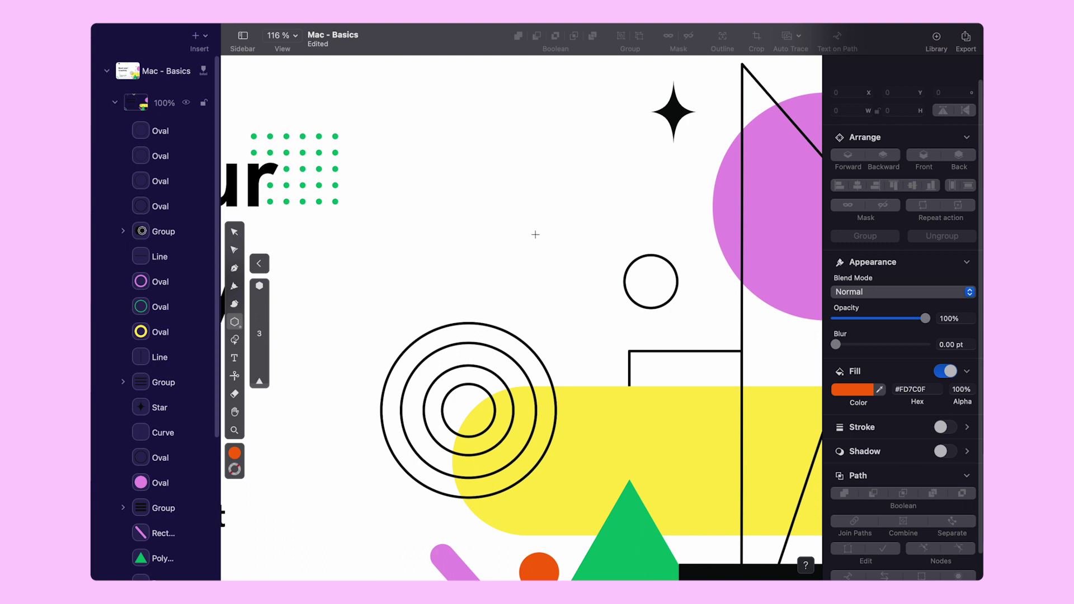
Draw an orange triangle above the small circle and tilt it to an angle
{"action": "left_click_drag", "start_coordinate": [535, 234], "coordinate": [530, 120]}
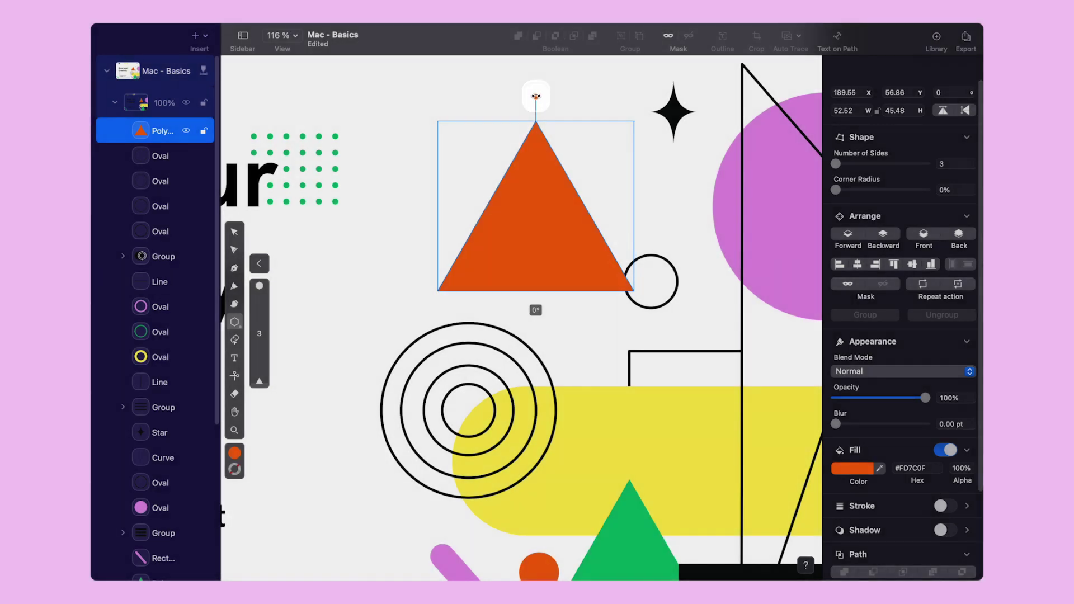
{"action": "left_click_drag", "start_coordinate": [536, 96], "coordinate": [689, 338]}
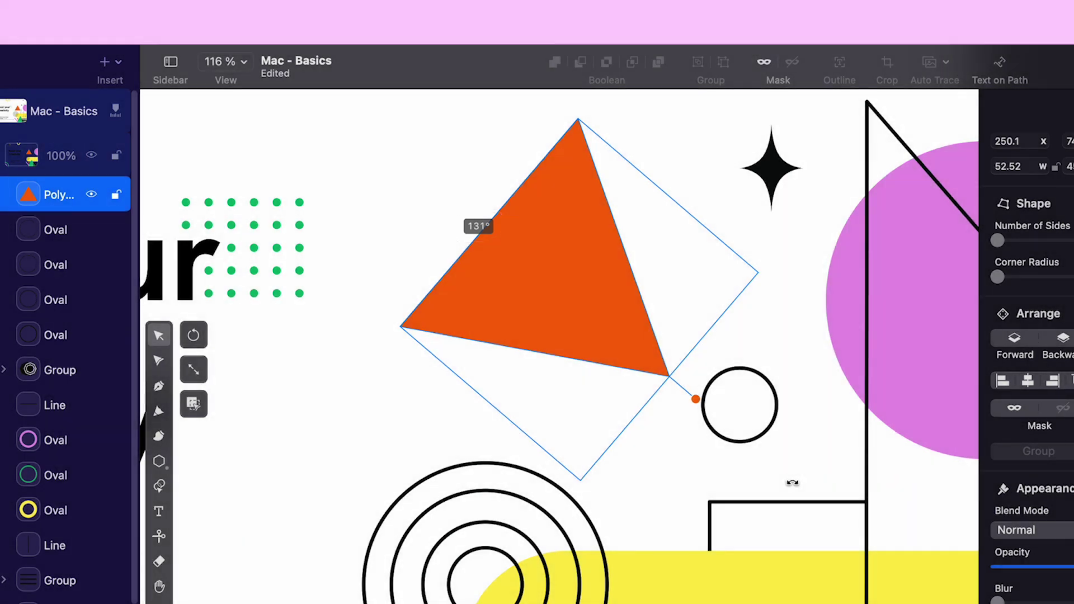
{"action": "left_click_drag", "start_coordinate": [793, 482], "coordinate": [789, 480]}
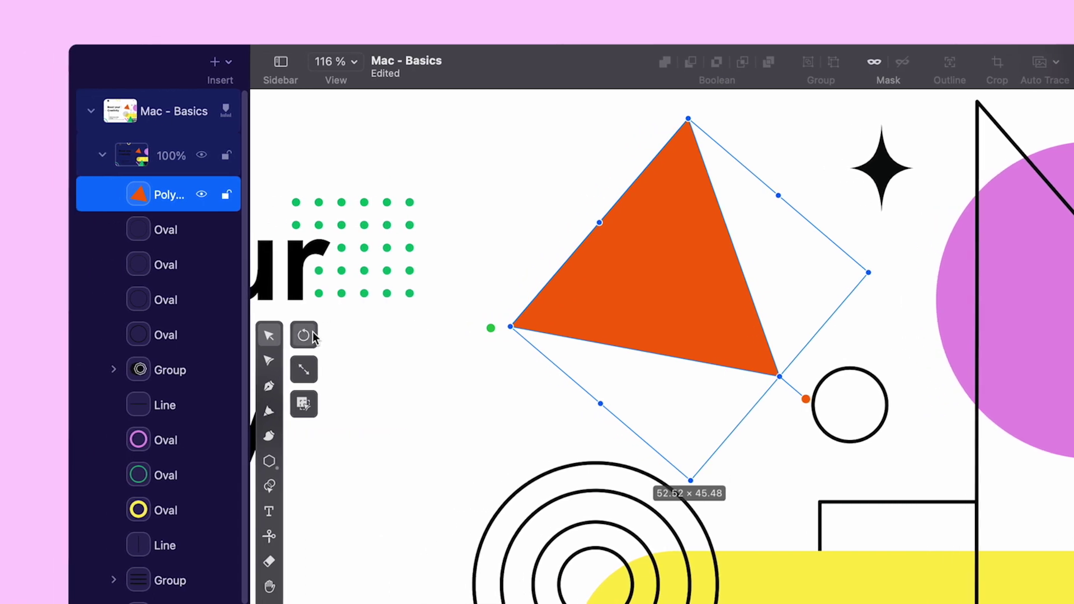
Rotate the triangle around a pivot moved near its left edge
{"action": "left_click", "coordinate": [313, 336]}
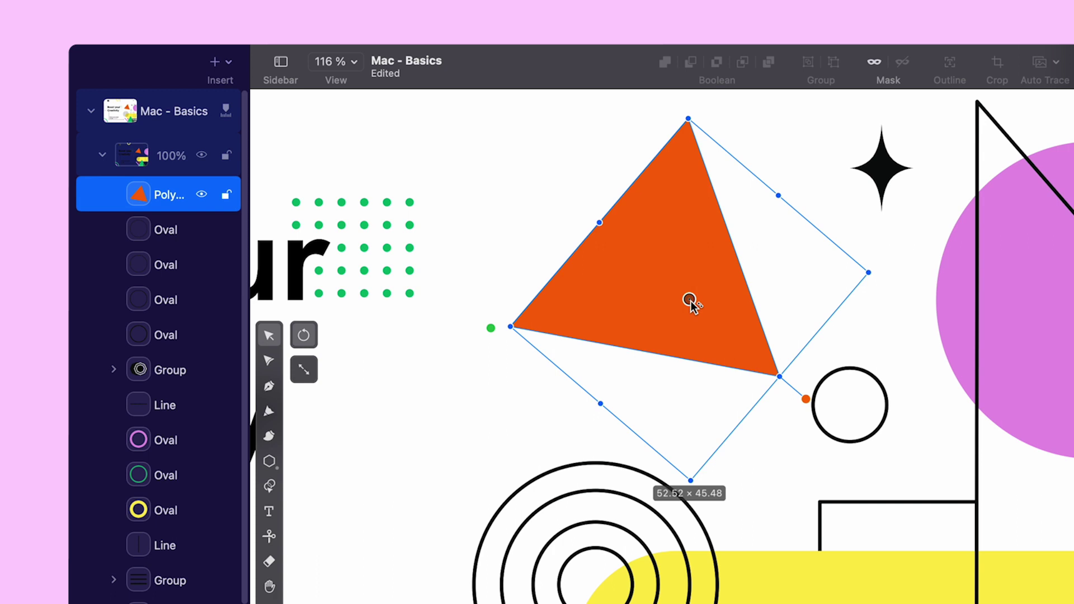
{"action": "left_click_drag", "start_coordinate": [689, 299], "coordinate": [606, 230]}
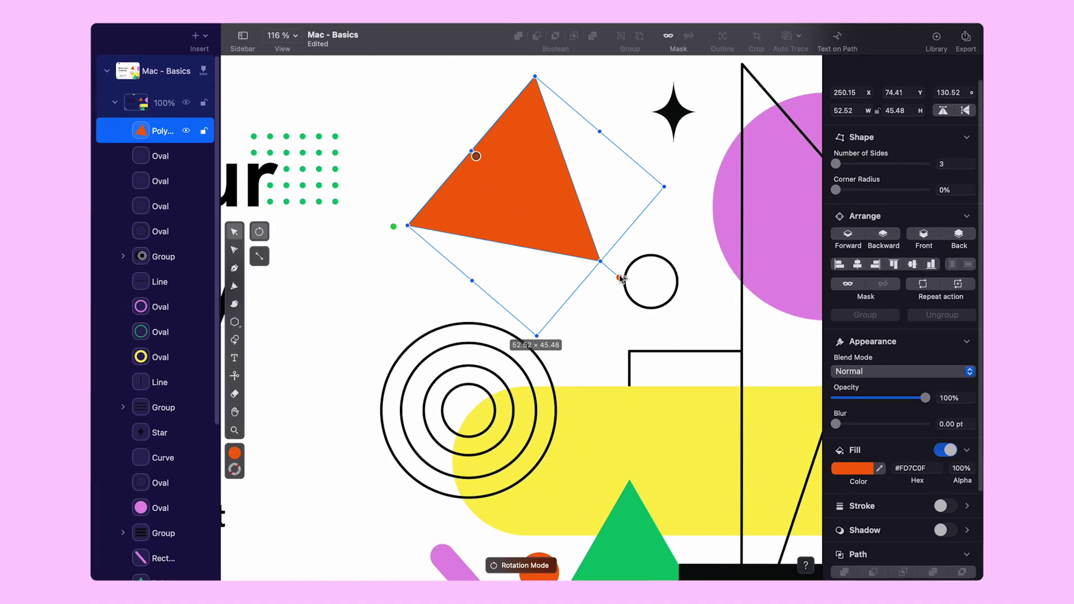
{"action": "mouse_move", "coordinate": [788, 387]}
{"action": "left_mouse_down"}
{"action": "mouse_move", "coordinate": [719, 441]}
{"action": "mouse_move", "coordinate": [797, 398]}
{"action": "left_mouse_up"}
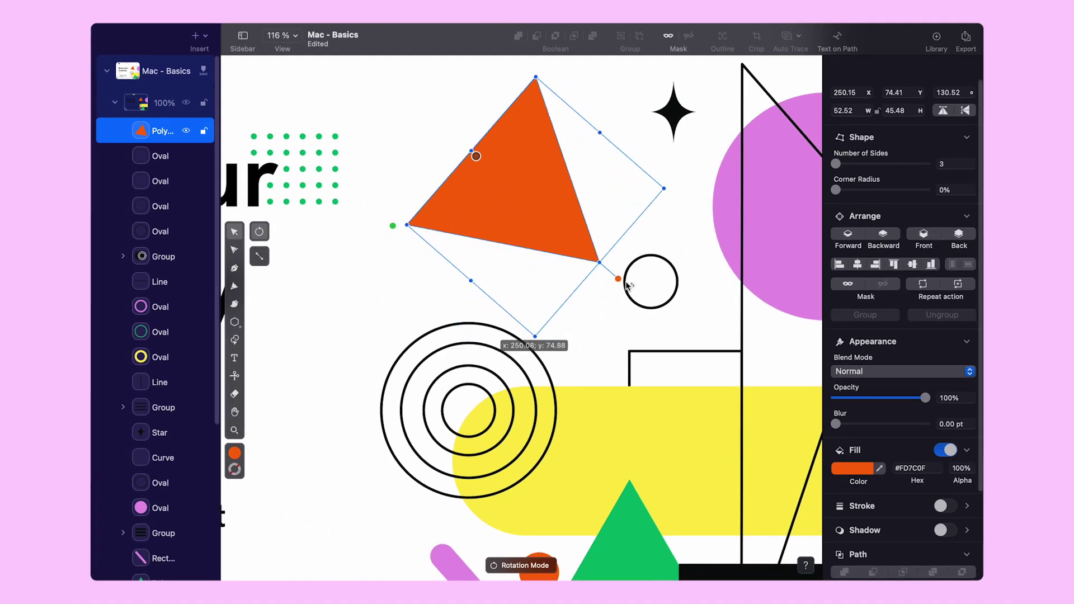
{"action": "left_click_drag", "start_coordinate": [628, 286], "coordinate": [627, 287]}
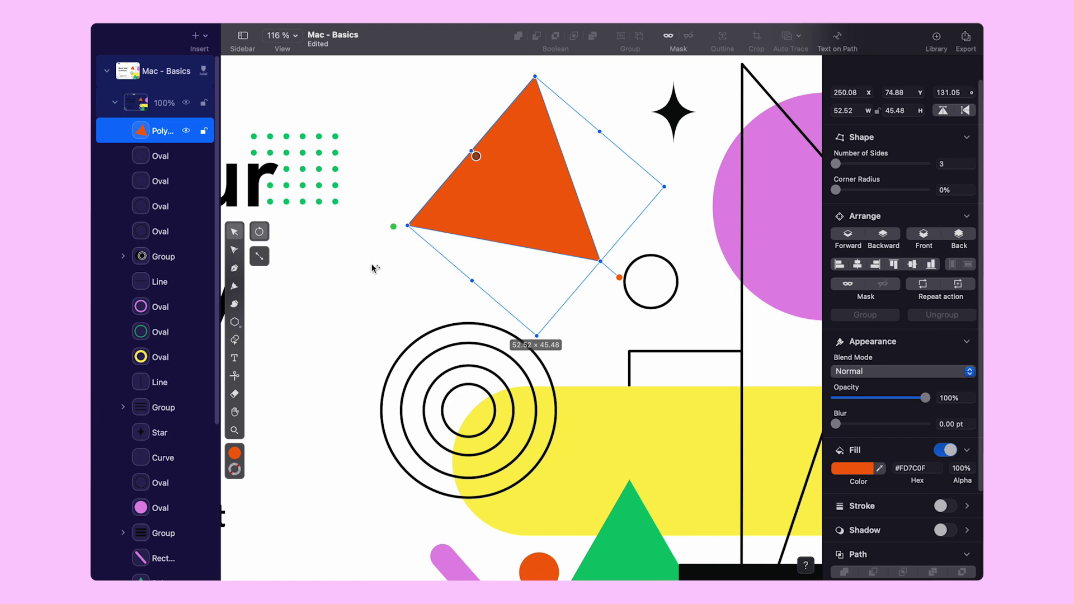
Round the triangle's corners with an 11% corner radius
{"action": "left_click", "coordinate": [259, 232]}
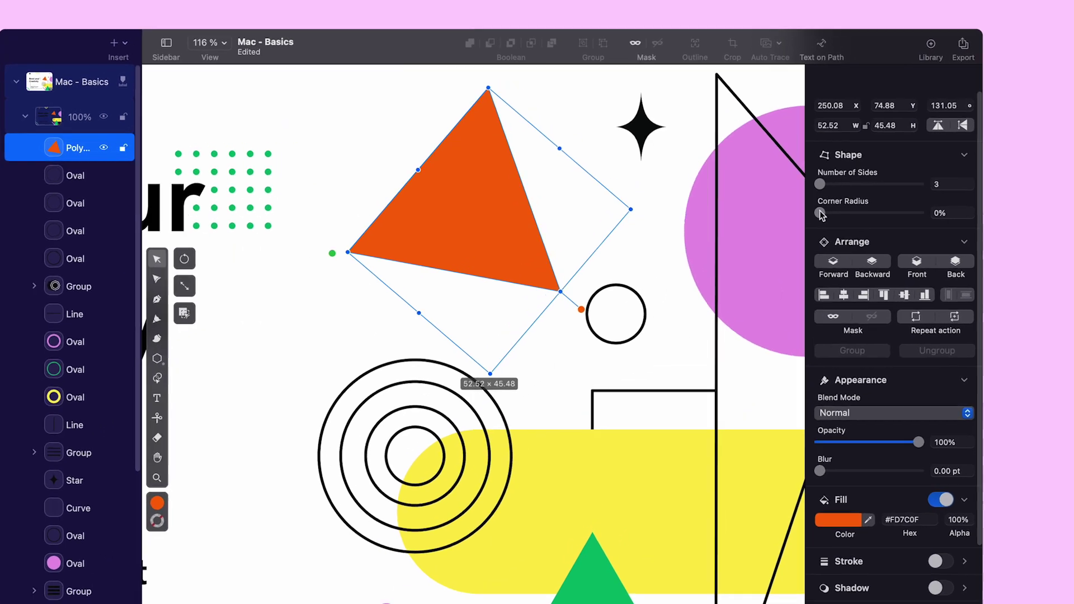
{"action": "left_click_drag", "start_coordinate": [837, 190], "coordinate": [854, 196]}
{"action": "left_click_drag", "start_coordinate": [800, 286], "coordinate": [790, 284]}
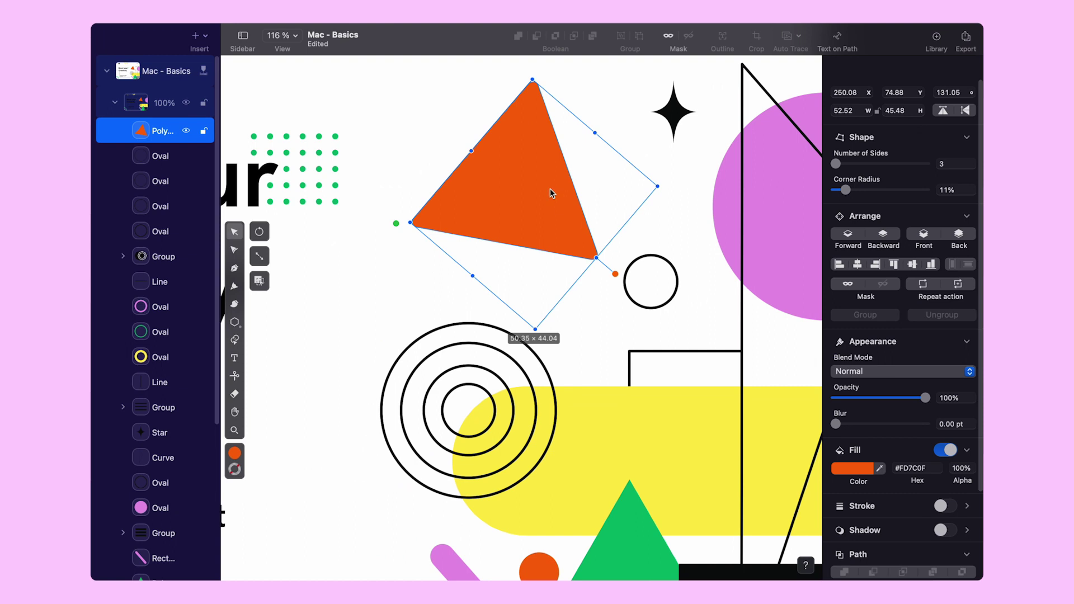
Move the triangle onto the small circle and drag its Polygon layer down between the Ovals
{"action": "left_click_drag", "start_coordinate": [551, 192], "coordinate": [605, 217]}
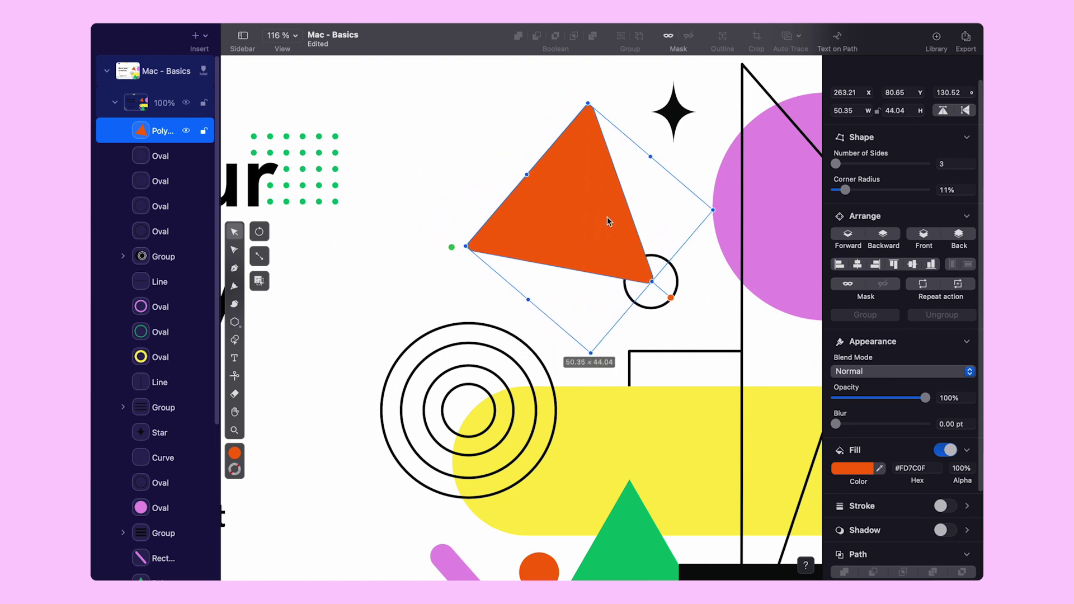
{"action": "left_click_drag", "start_coordinate": [161, 131], "coordinate": [173, 484]}
{"action": "left_click", "coordinate": [470, 171]}
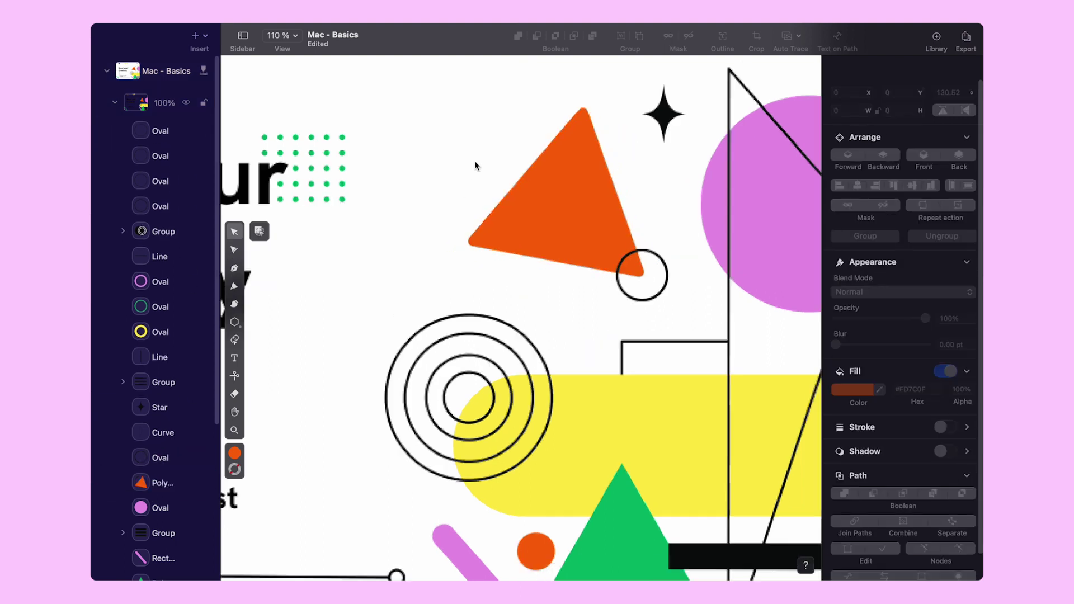
Draw a short vertical line with the Line tool beside the pink bar
{"action": "scroll", "coordinate": [477, 168], "scroll_direction": "down", "scroll_amount": 5}
{"action": "scroll", "coordinate": [476, 166], "scroll_direction": "down", "scroll_amount": 1}
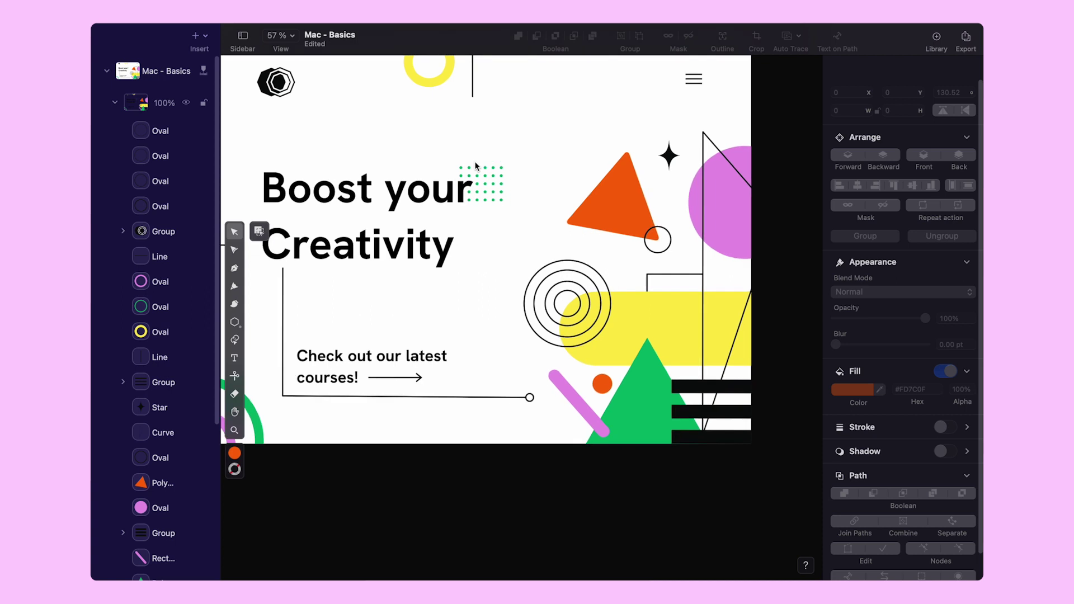
{"action": "scroll", "coordinate": [552, 418], "scroll_direction": "up", "scroll_amount": 10}
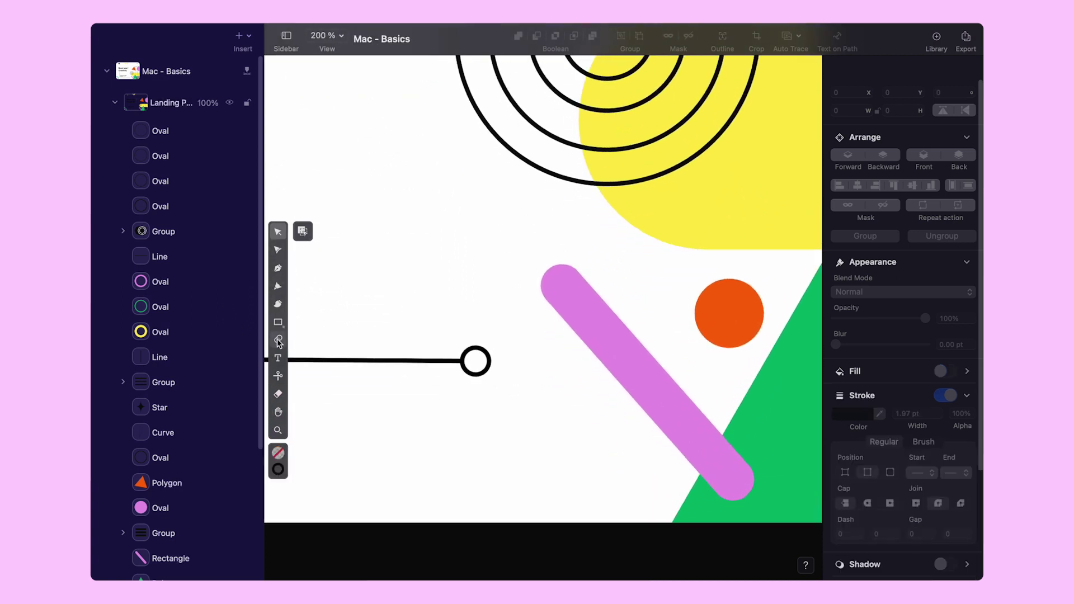
{"action": "left_click", "coordinate": [278, 322]}
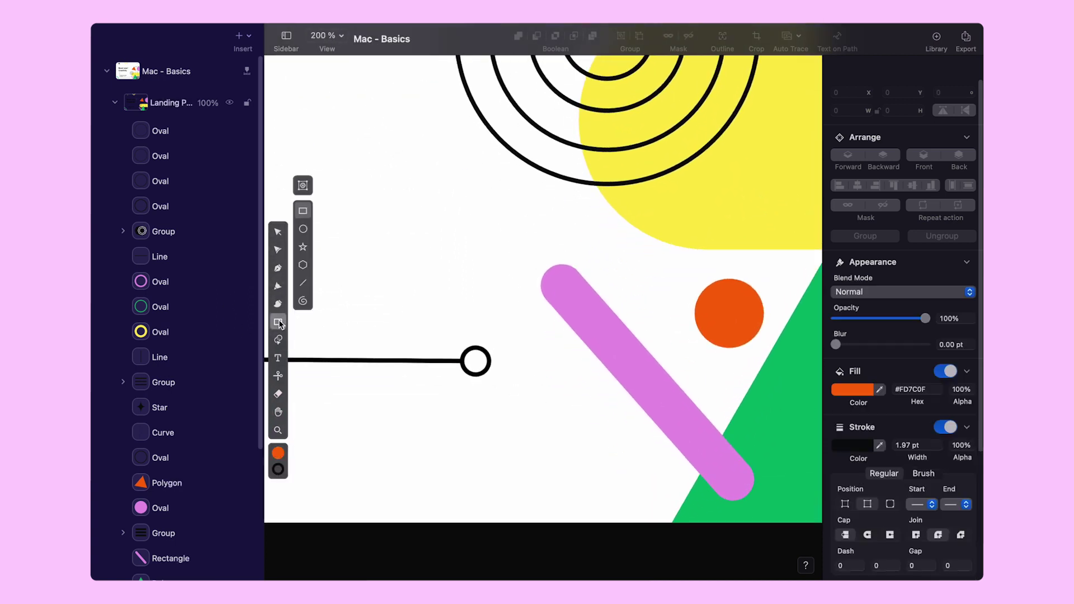
{"action": "left_click", "coordinate": [302, 361]}
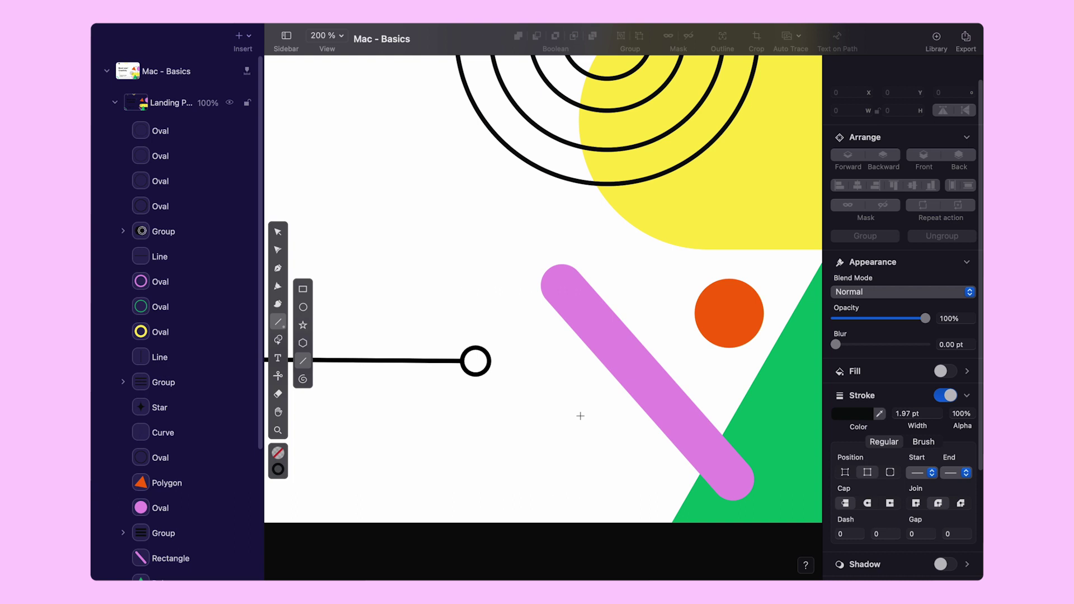
{"action": "left_click_drag", "start_coordinate": [580, 415], "coordinate": [591, 511]}
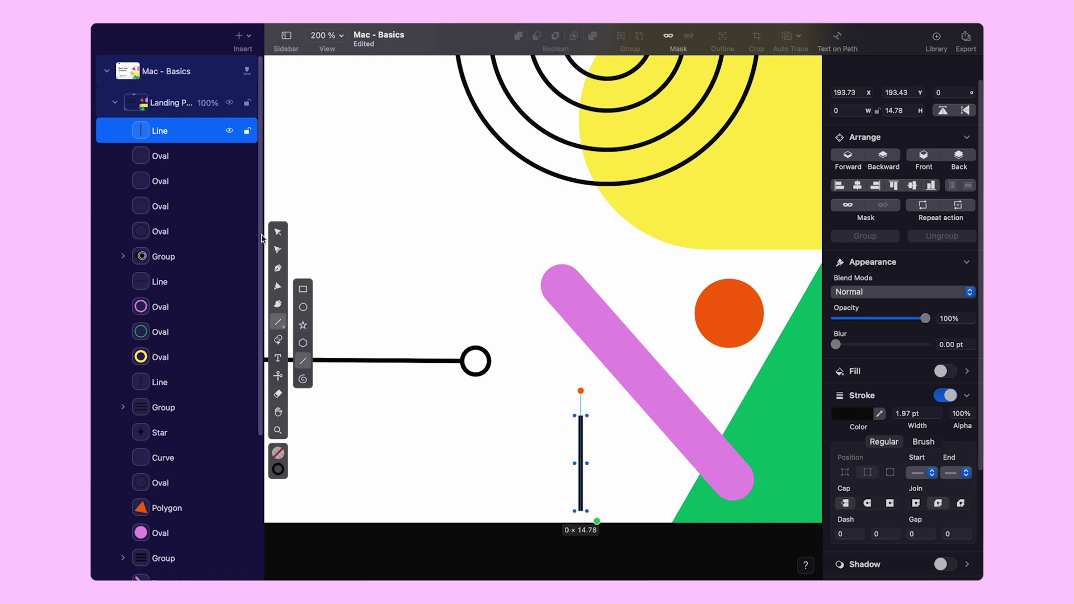
Add three rotated copies of the line to form a 14.78 × 14.78 asterisk, then select all four lines
{"action": "left_click", "coordinate": [278, 233]}
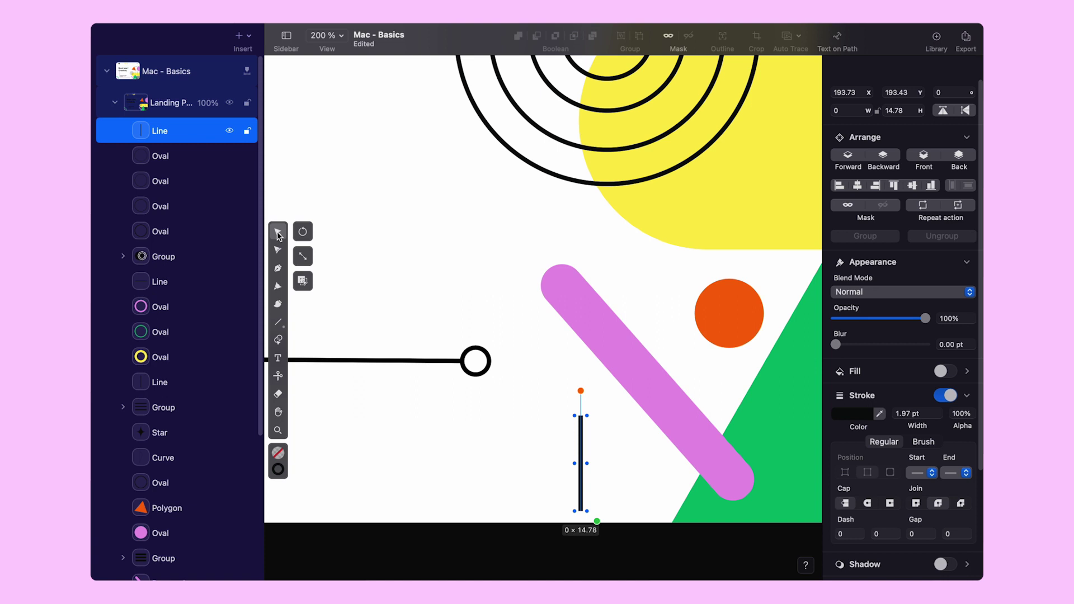
{"action": "left_click", "coordinate": [303, 231]}
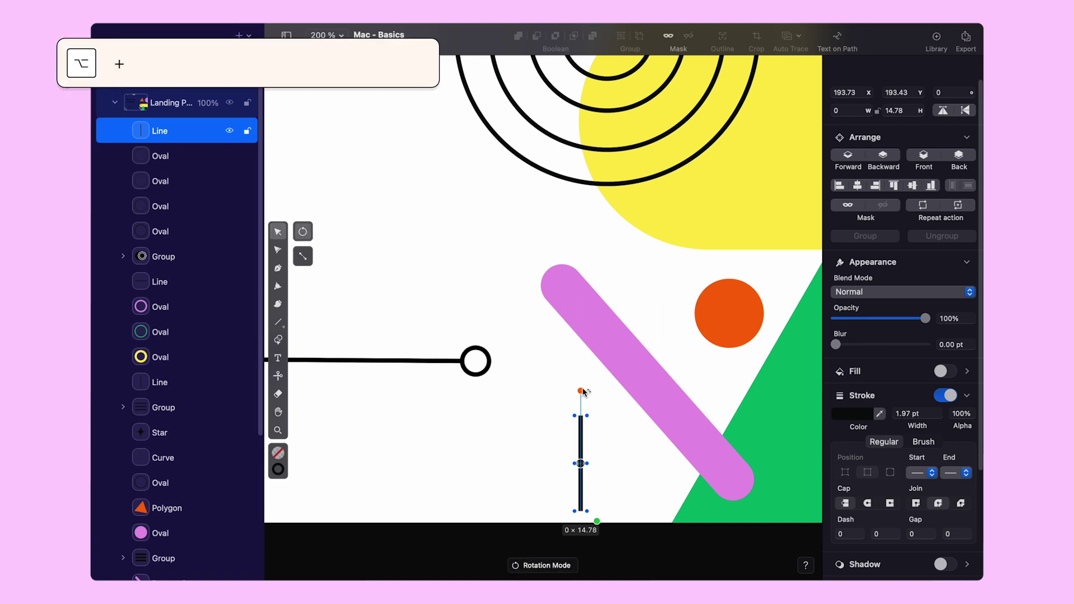
{"action": "left_click_drag", "start_coordinate": [582, 391], "coordinate": [647, 501]}
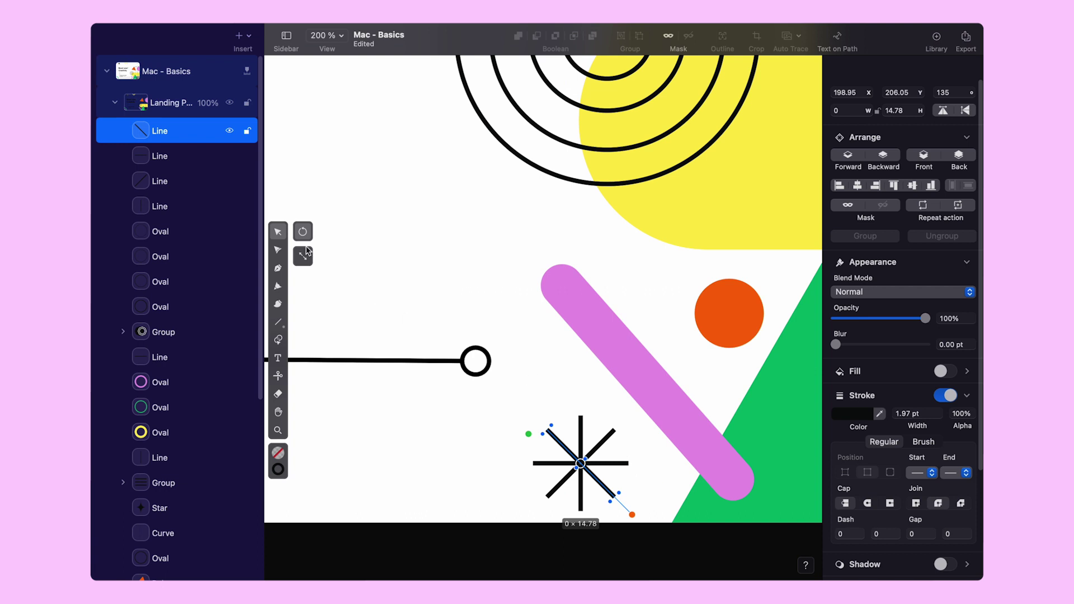
{"action": "left_click", "coordinate": [526, 406]}
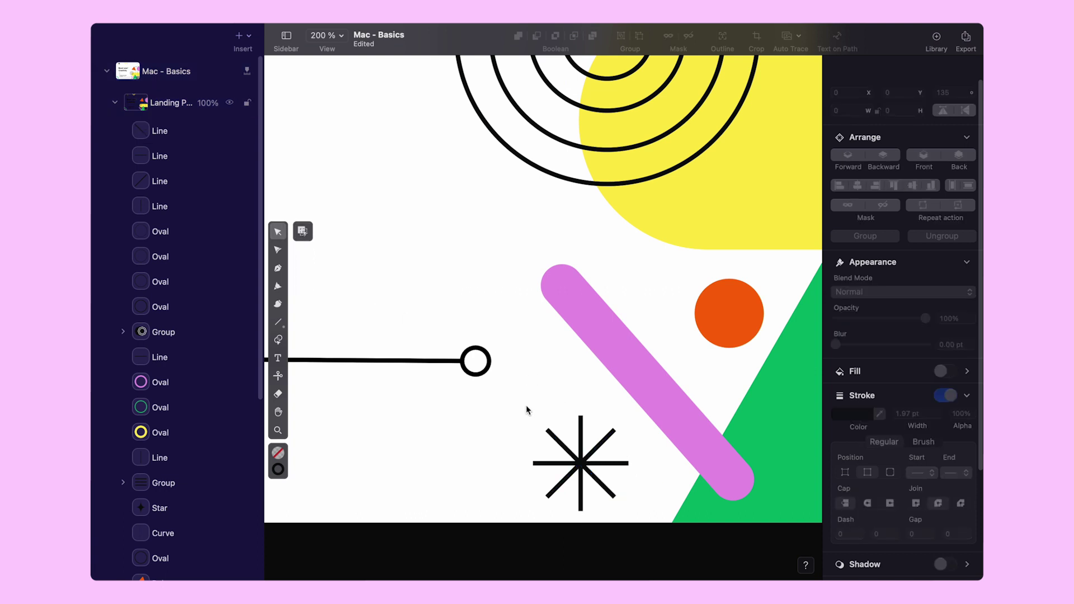
{"action": "left_click_drag", "start_coordinate": [538, 409], "coordinate": [627, 525]}
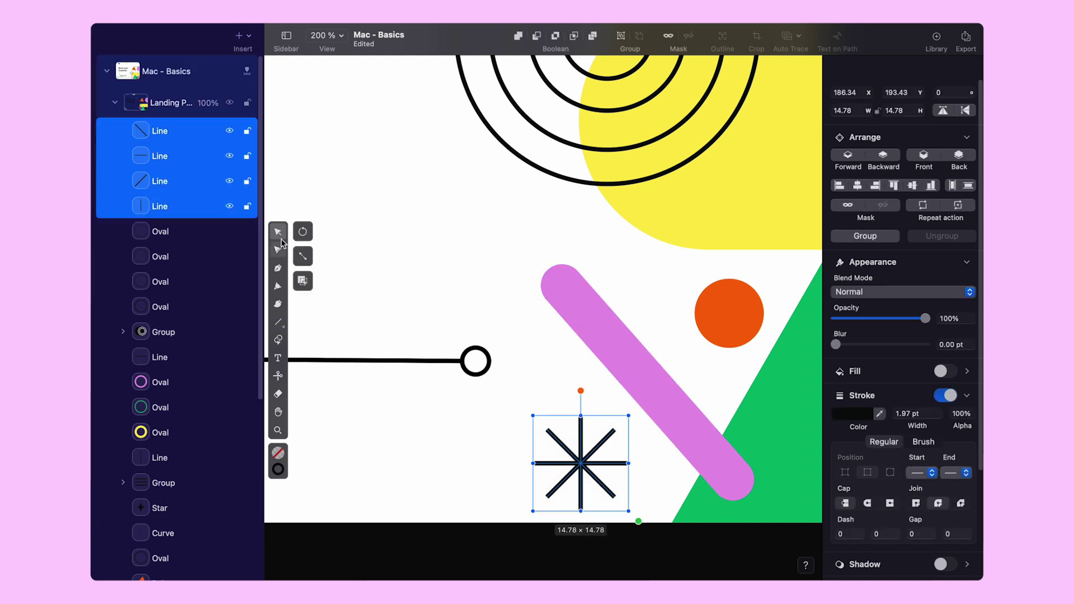
Duplicate the four lines at an angle to make a sixteen-pointed starburst, then deselect
{"action": "left_click", "coordinate": [304, 239]}
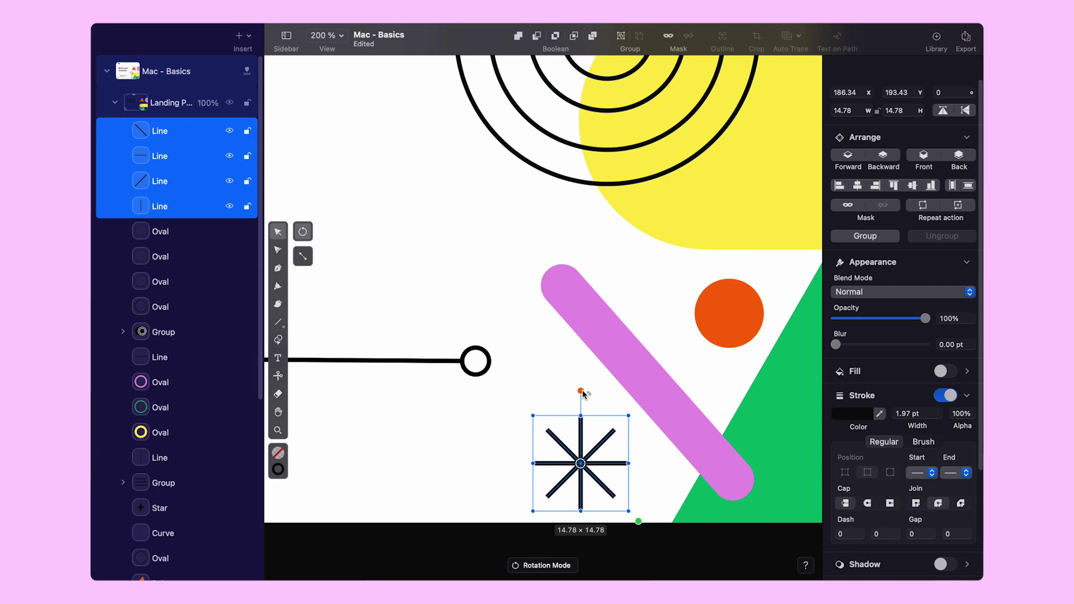
{"action": "left_click_drag", "start_coordinate": [588, 400], "coordinate": [605, 422]}
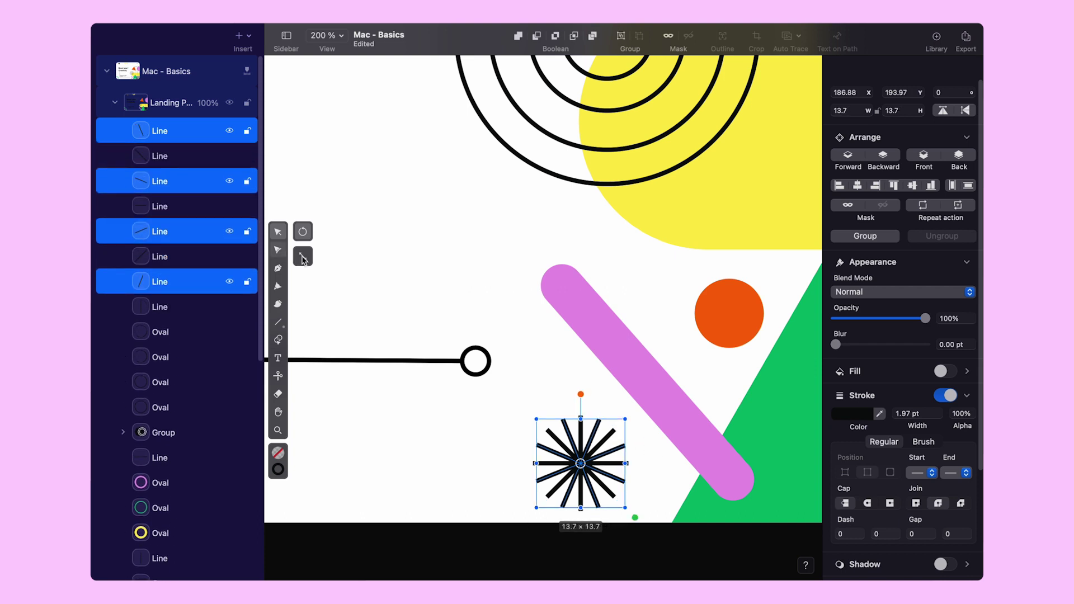
{"action": "left_click", "coordinate": [552, 367]}
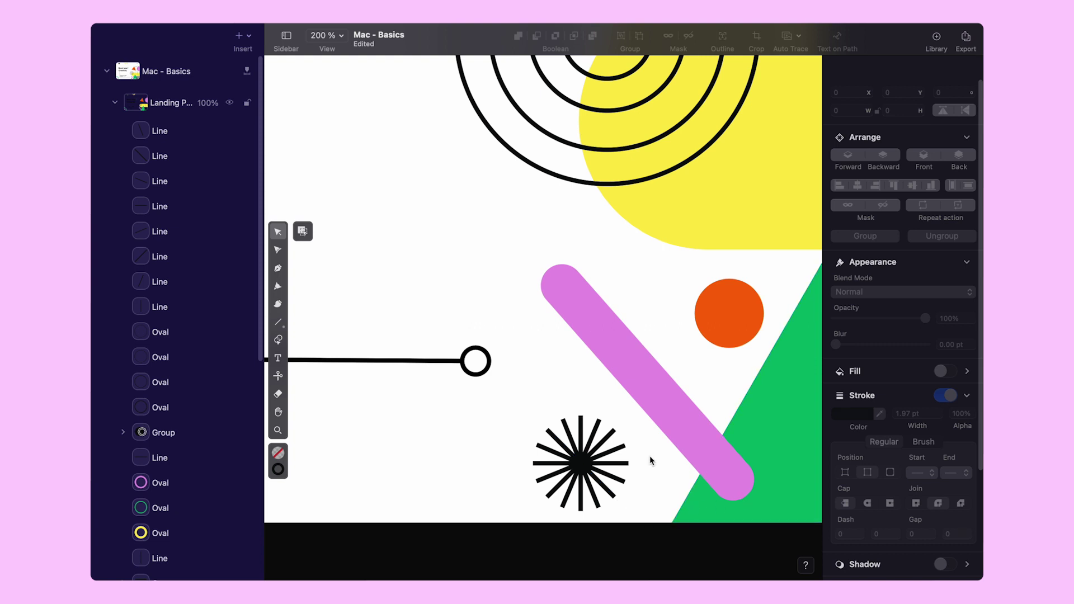
Zoom to fit the whole artboard, then open and close the Help menu's Shortcuts
{"action": "scroll", "coordinate": [651, 460], "scroll_direction": "down", "scroll_amount": 10}
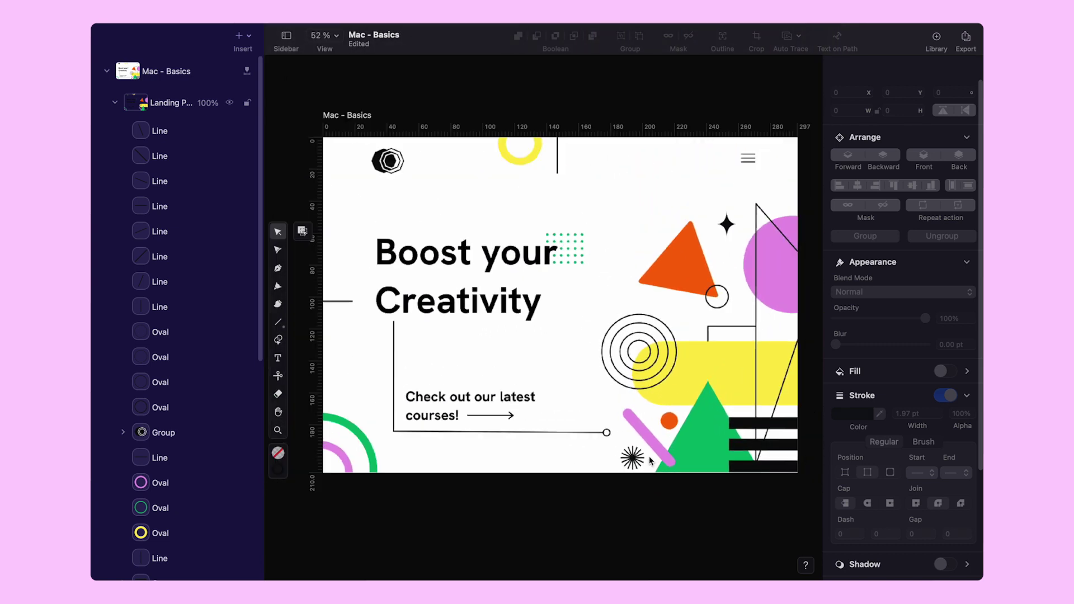
{"action": "scroll", "coordinate": [651, 461], "scroll_direction": "up", "scroll_amount": 1}
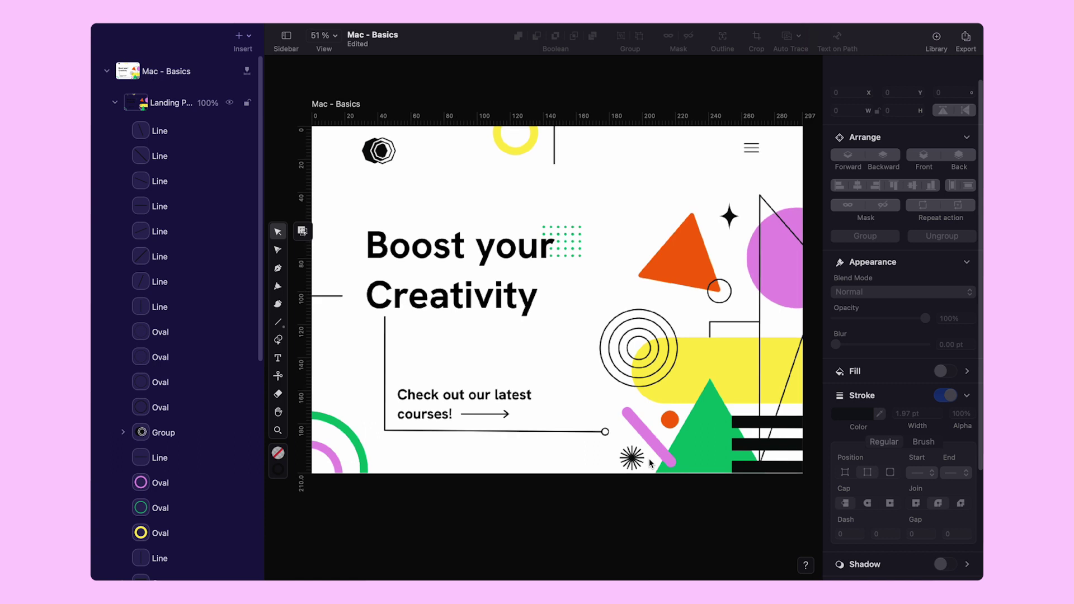
{"action": "mouse_move", "coordinate": [425, 25]}
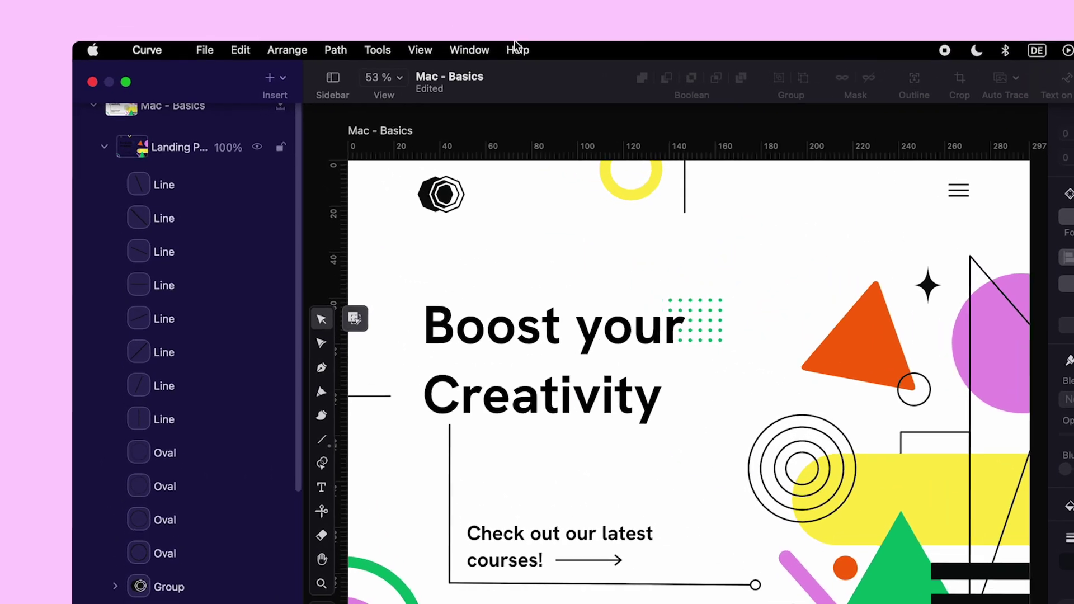
{"action": "left_click", "coordinate": [518, 49]}
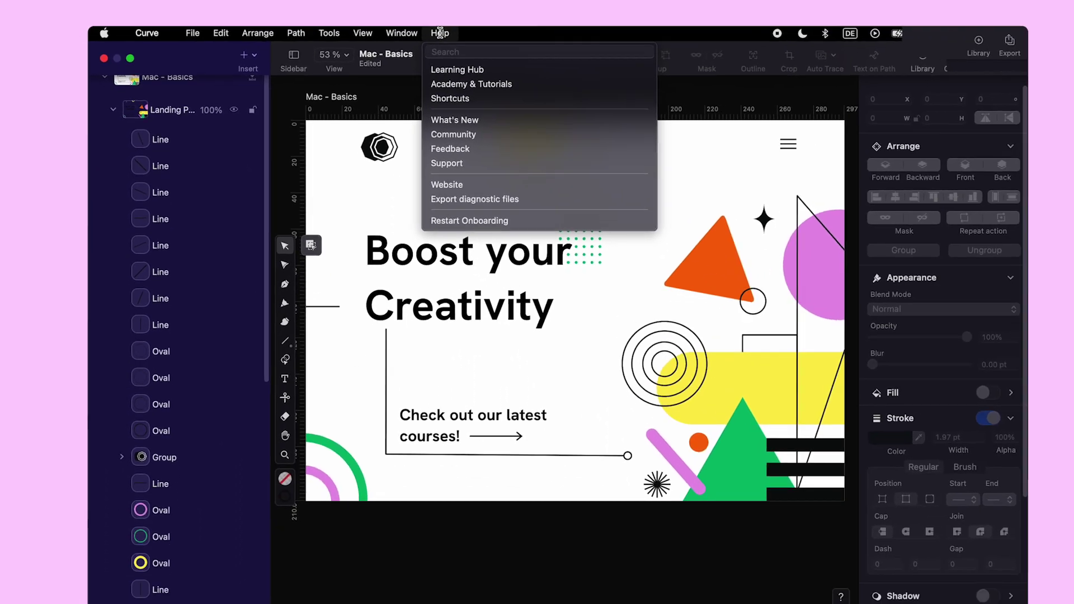
{"action": "left_click", "coordinate": [535, 53]}
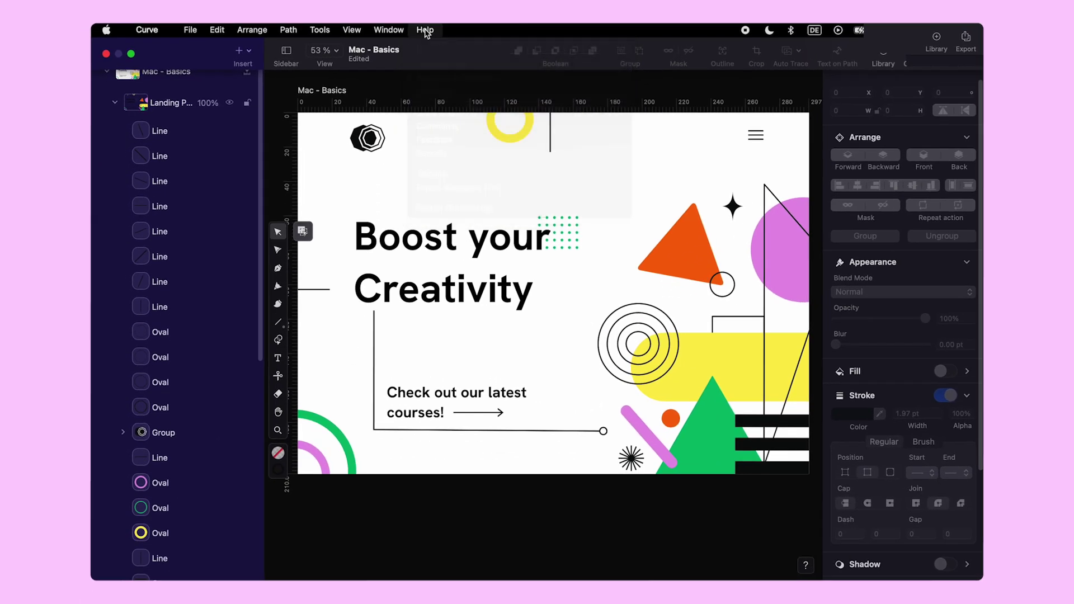